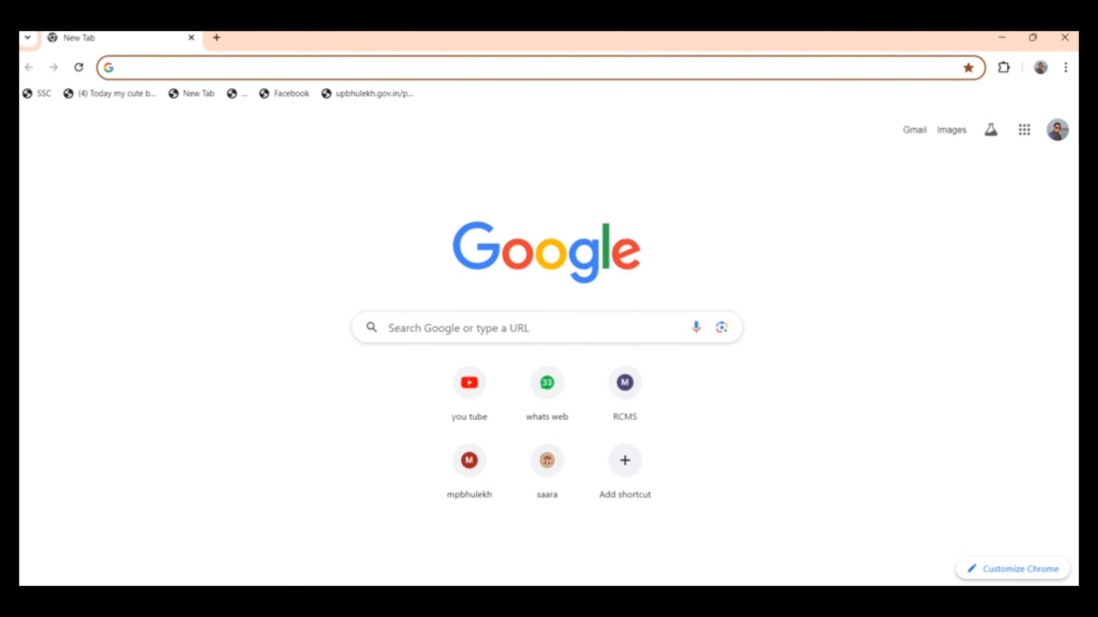
- Run a Google search for 'mpbhulekh'
left_click(459, 327)
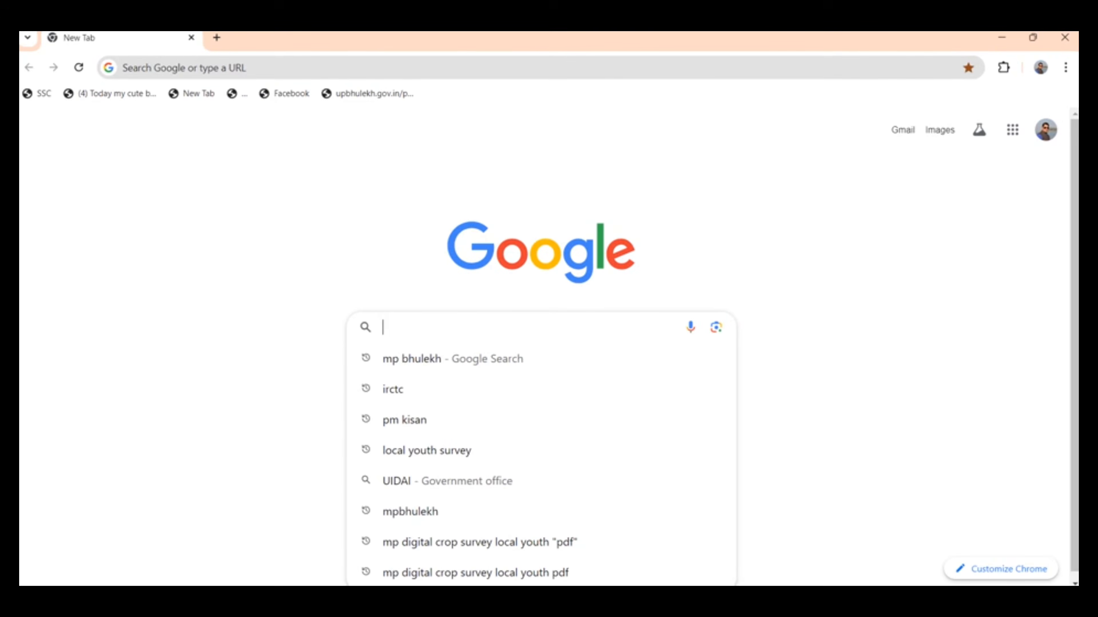
type("mp")
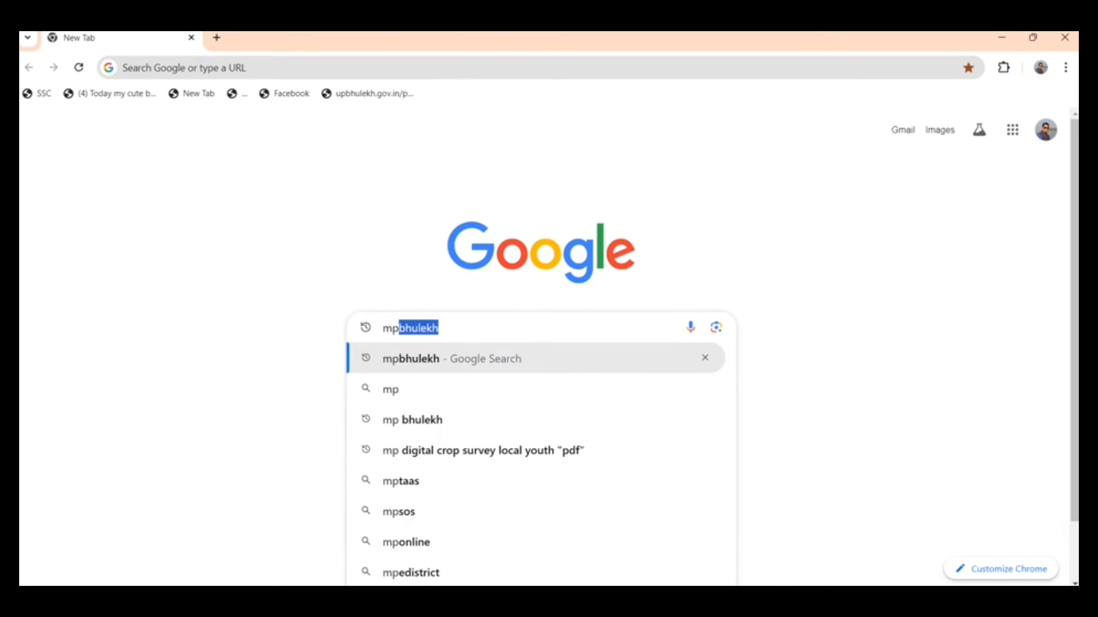
type("bhul")
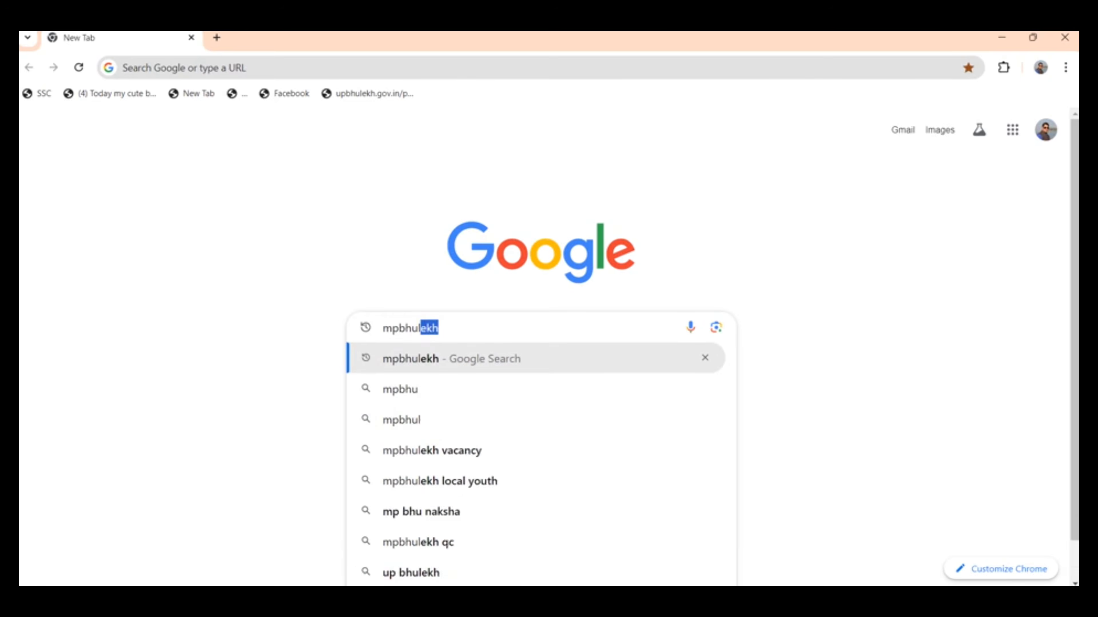
type("ekh")
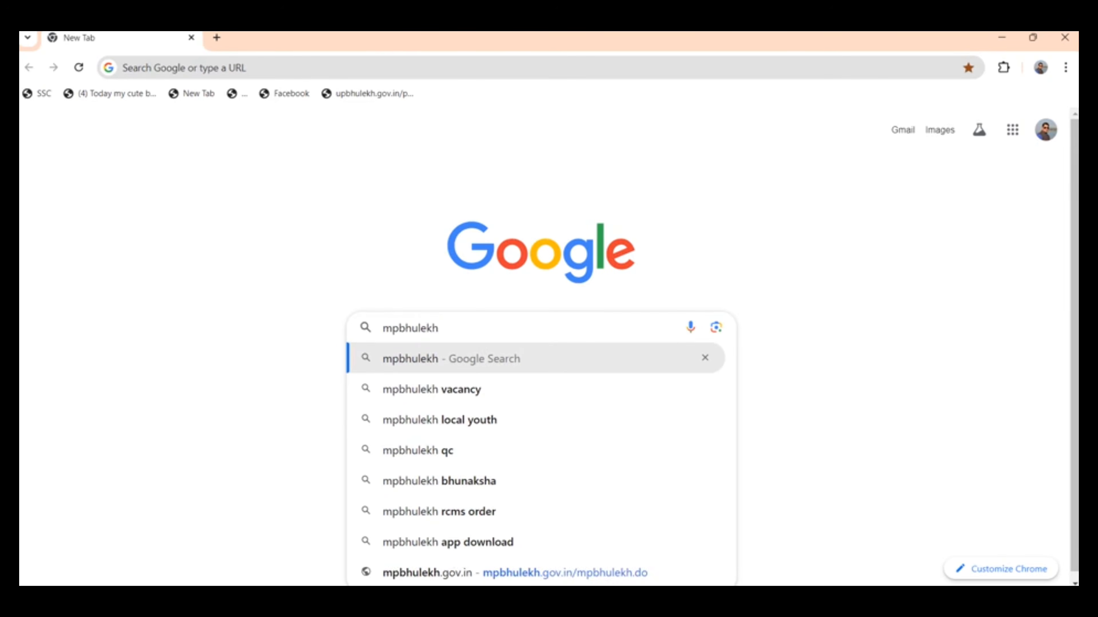
key("Return")
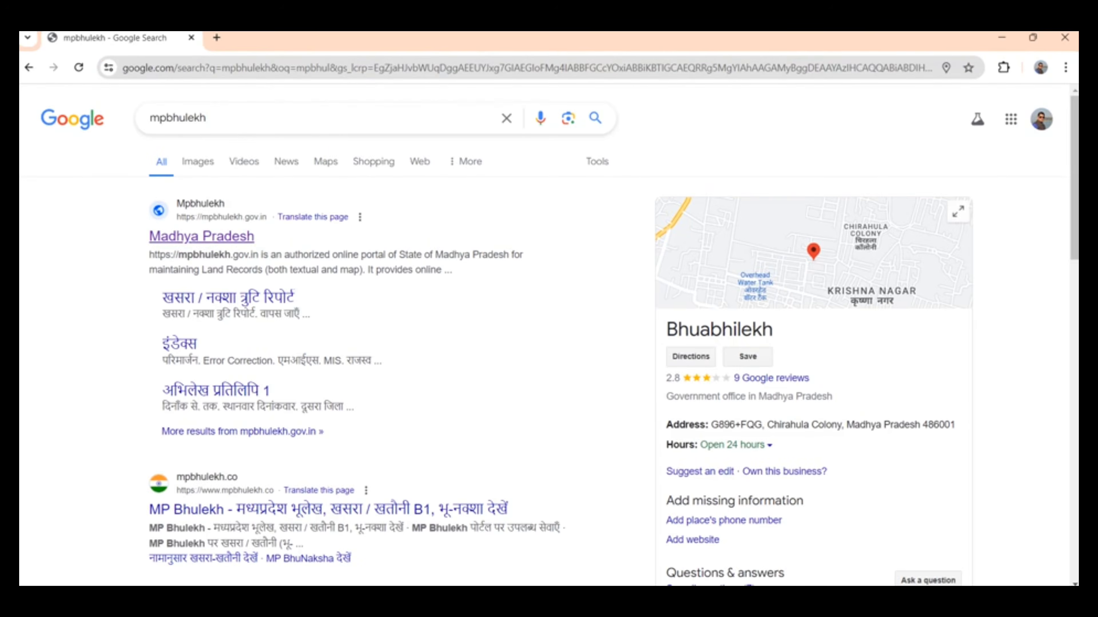
- Open the mpbhulekh.gov.in portal and log in as Patwari by entering the captcha
left_click(202, 236)
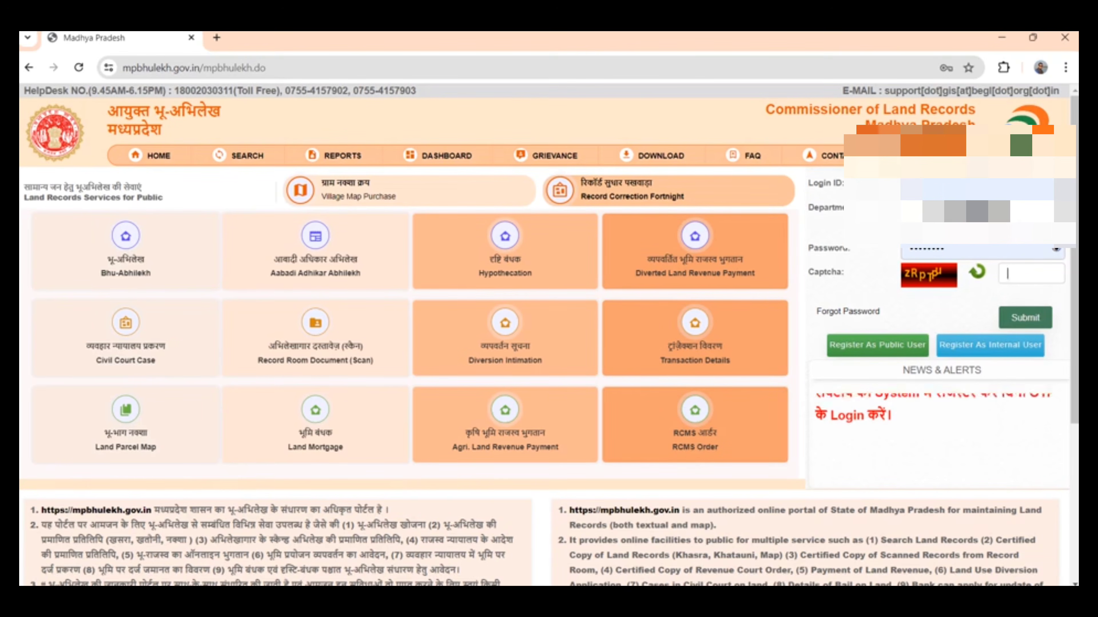
type("z")
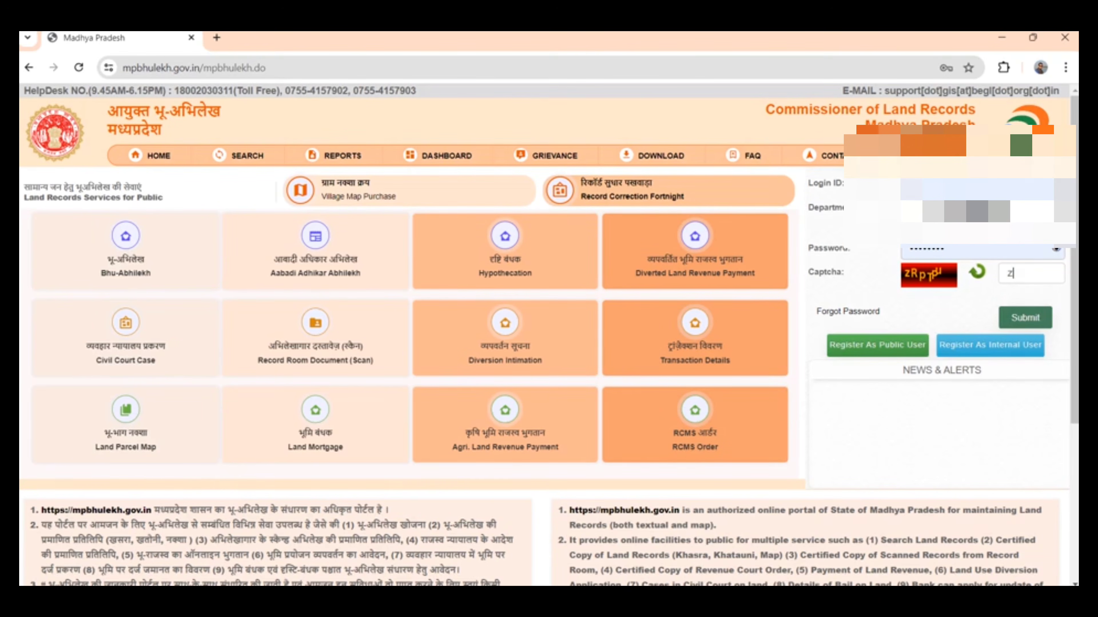
type("R")
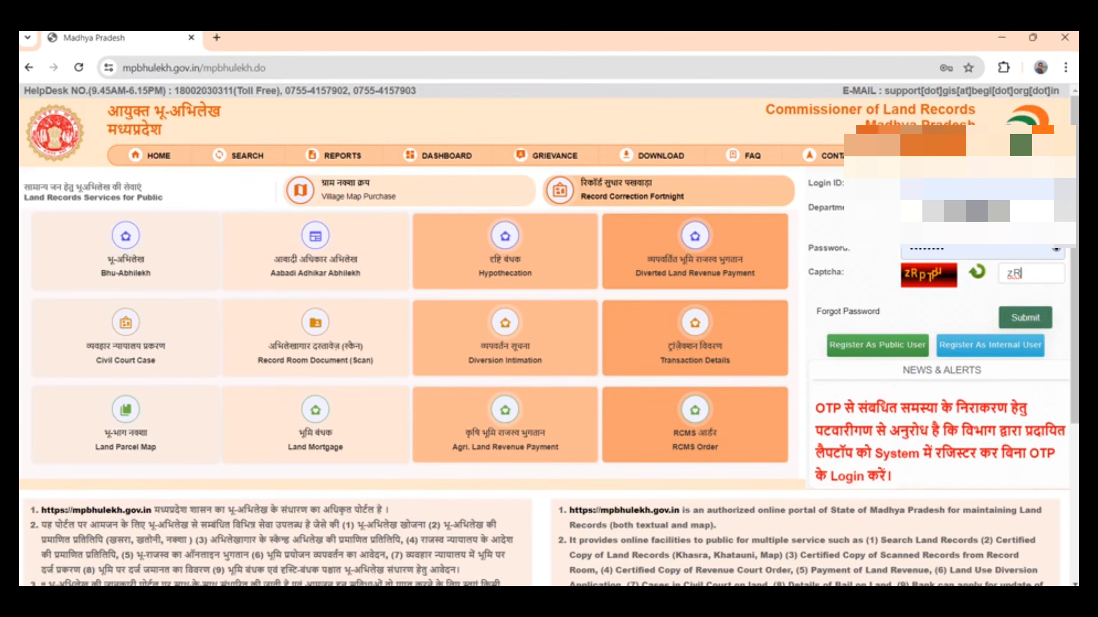
type("p")
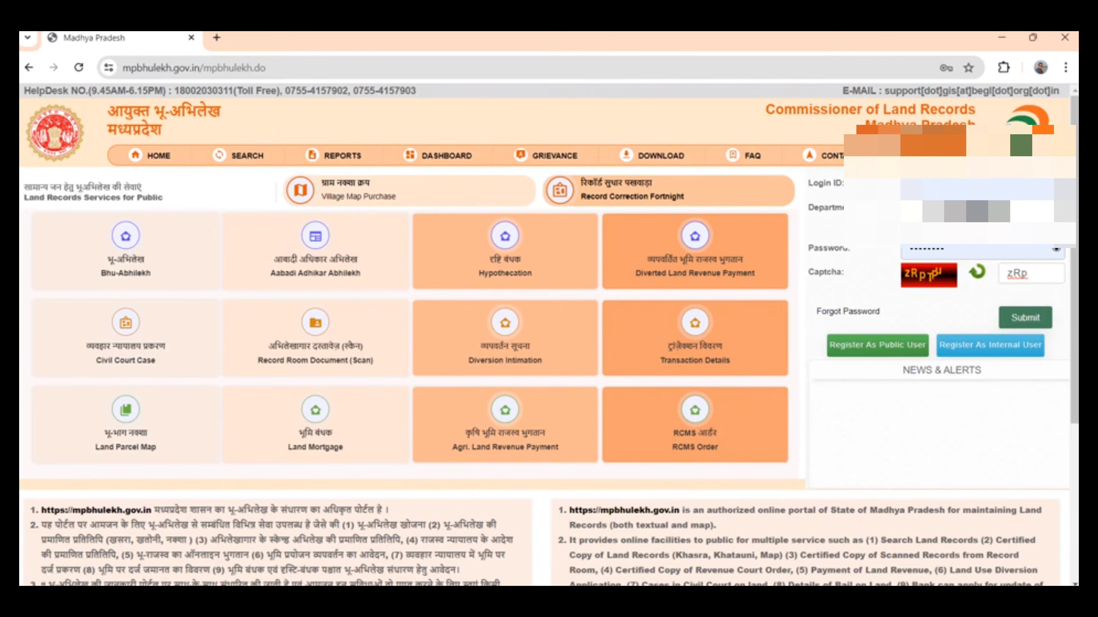
type("T")
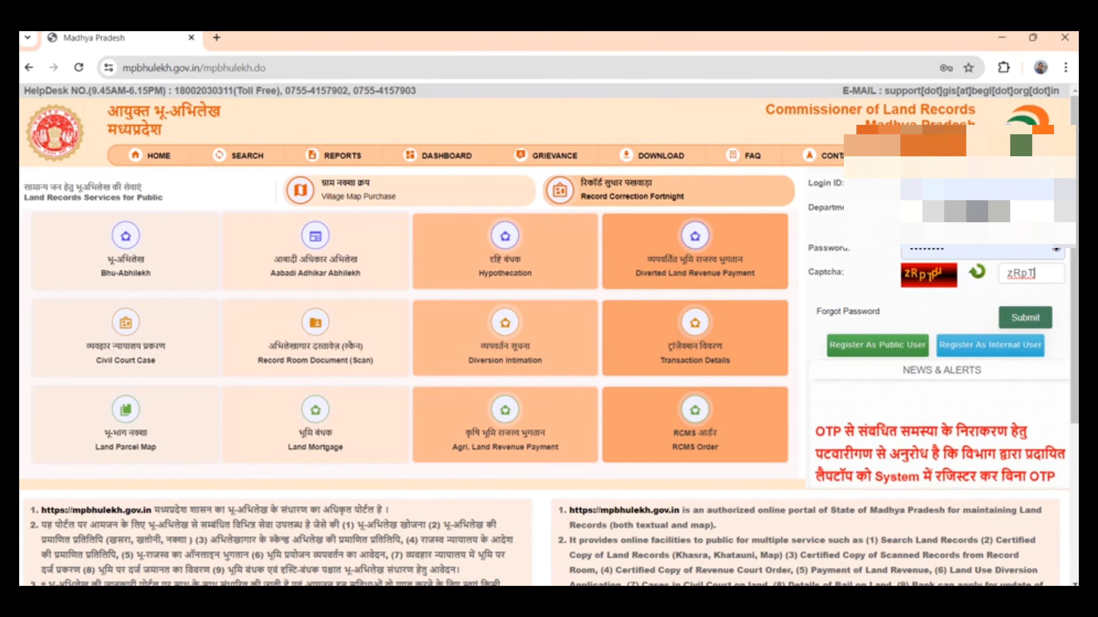
type("P")
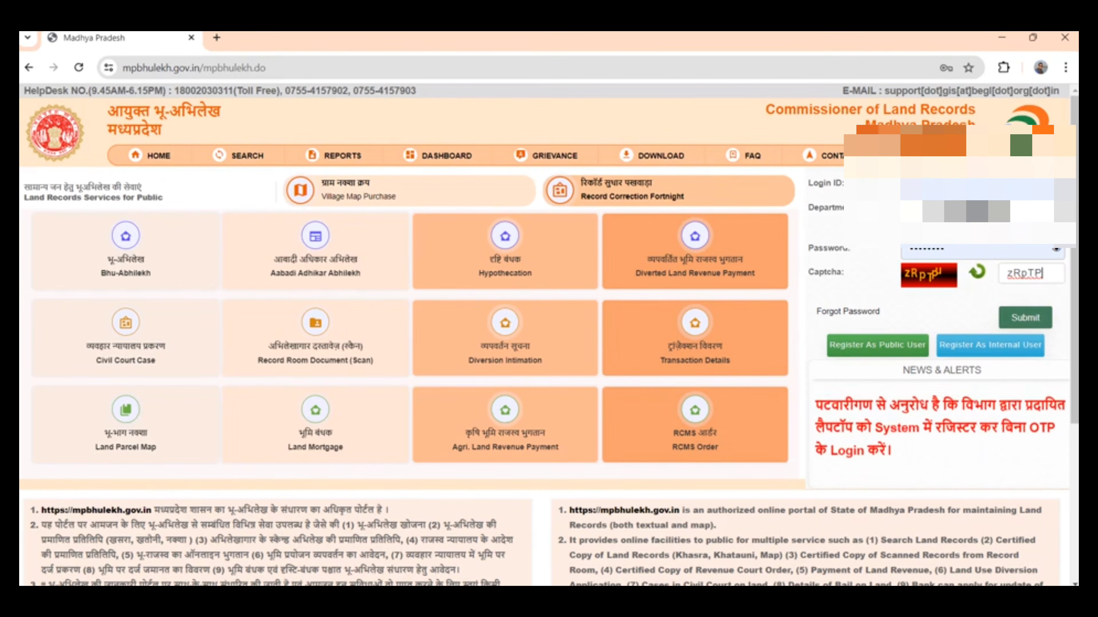
type("u")
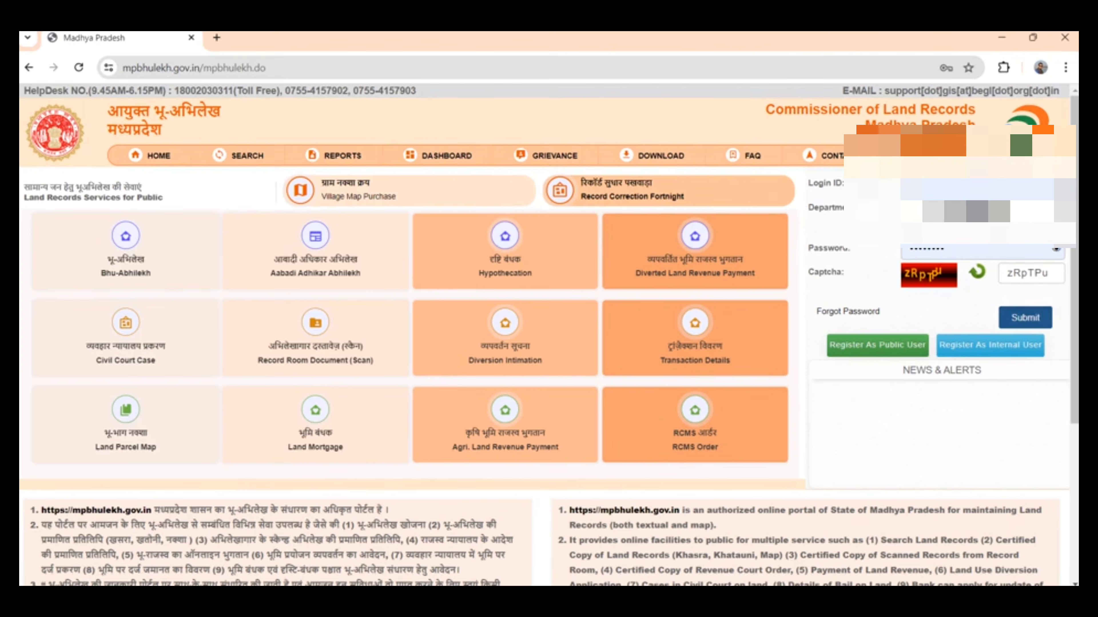
key("Return")
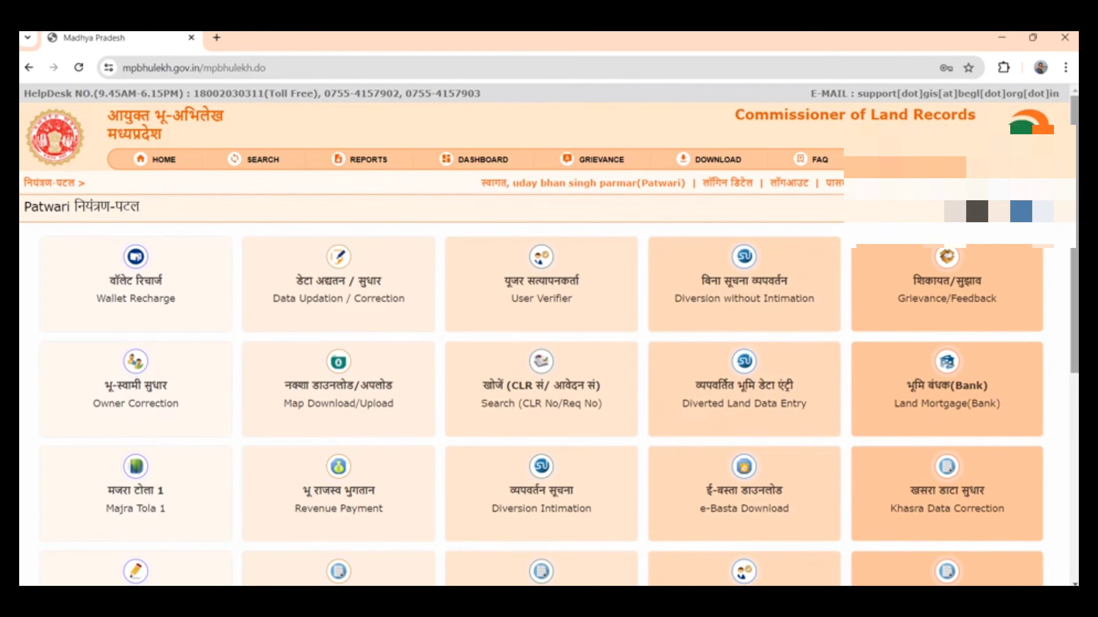
- Scroll down the Patwari control panel to reach the User Verifier tile
scroll(549, 333, "down", 3)
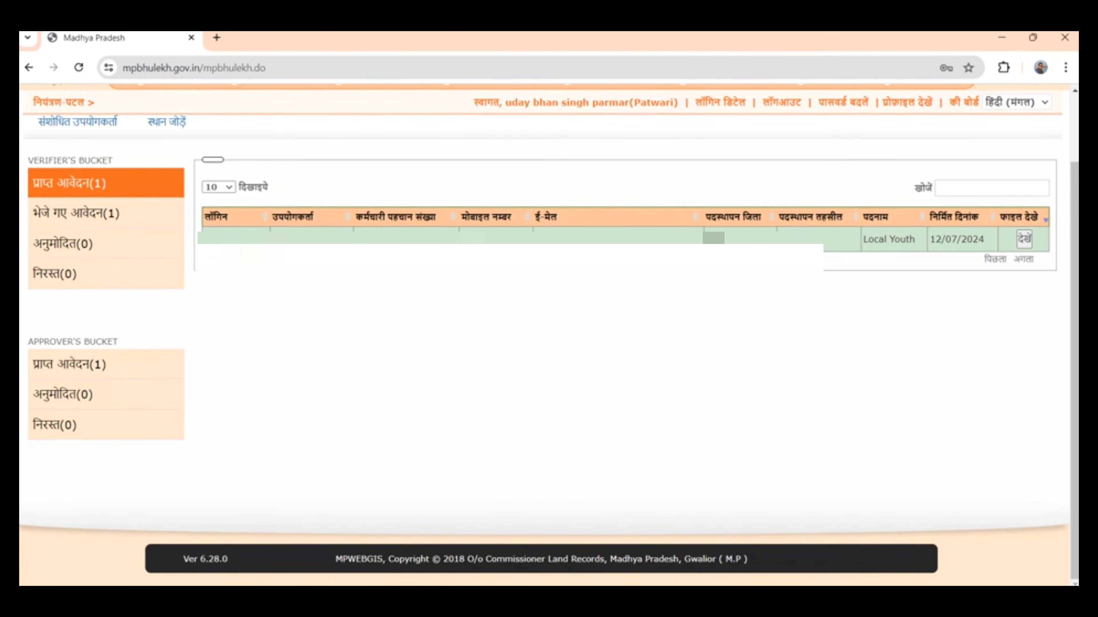
- View the Local Youth application's attached file, dismissing the logged-out warning
left_click(1024, 239)
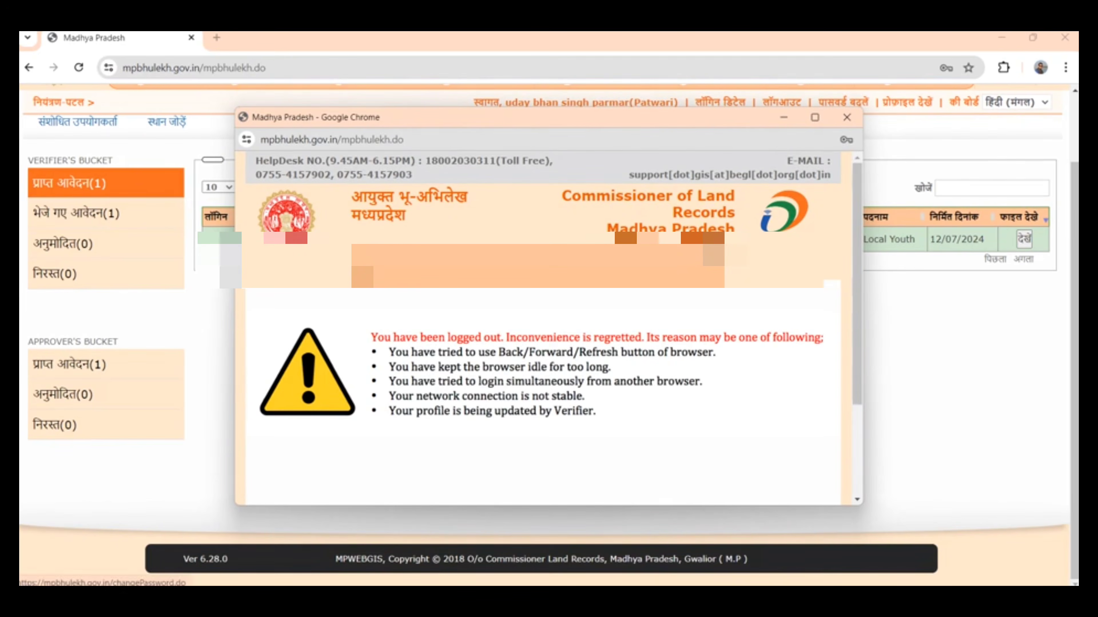
left_click(846, 117)
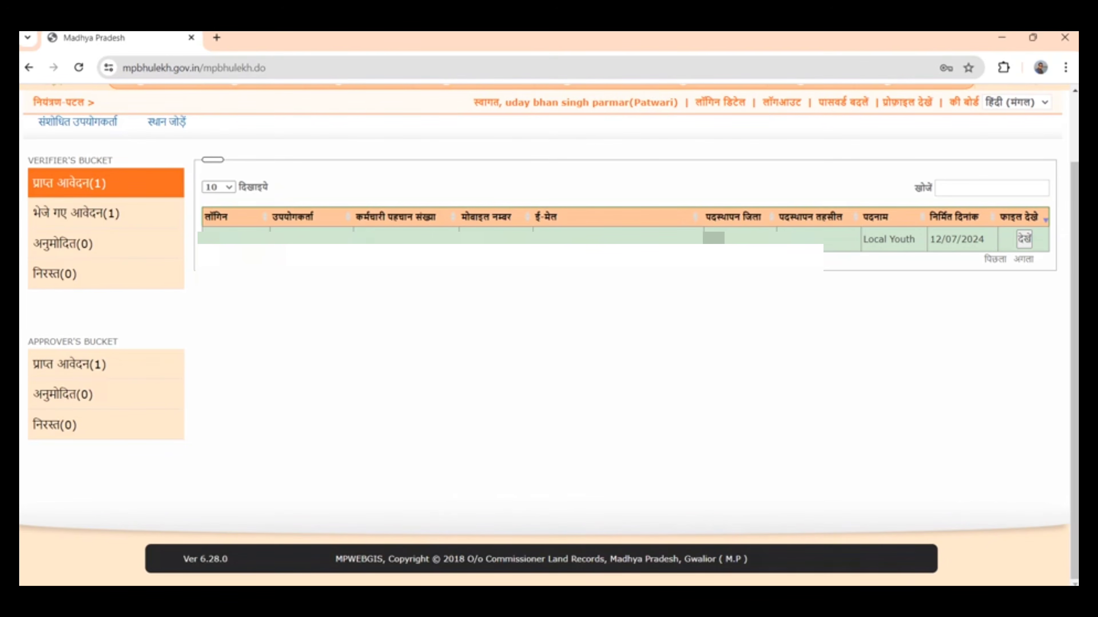
scroll(549, 303, "up", 2)
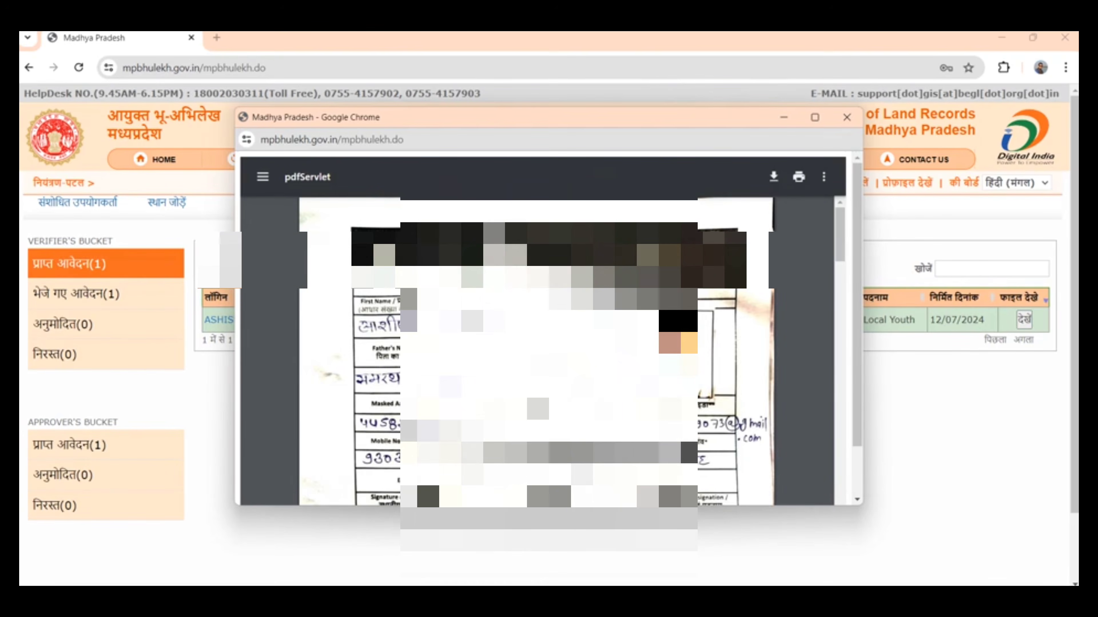
- Scroll through the scanned form, Aadhaar card and marksheet, then close the PDF window
left_click(857, 499)
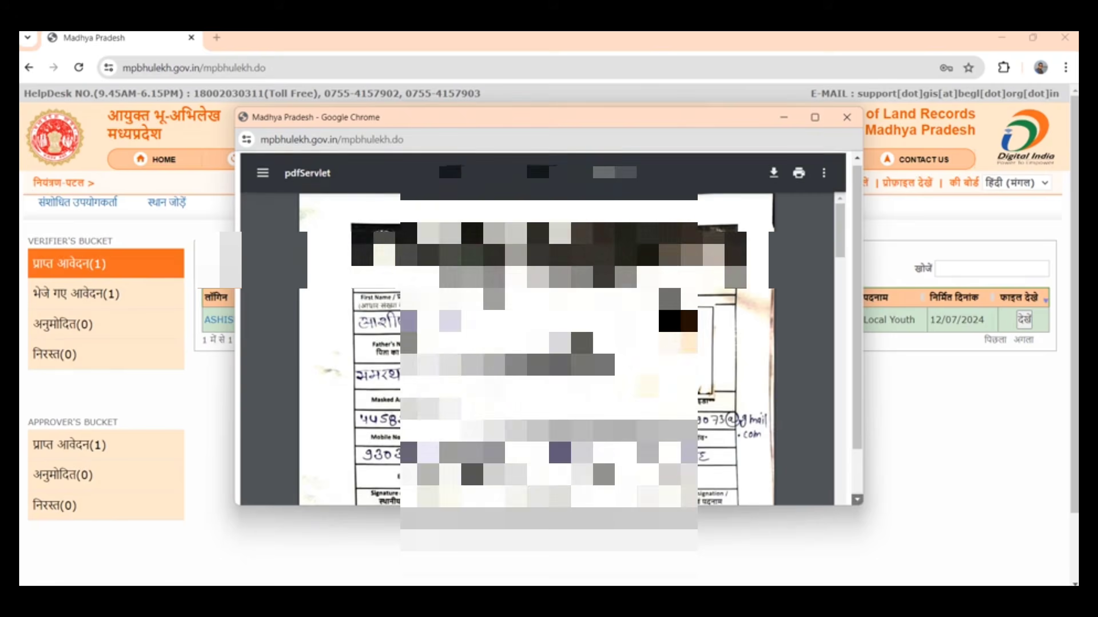
left_click(857, 500)
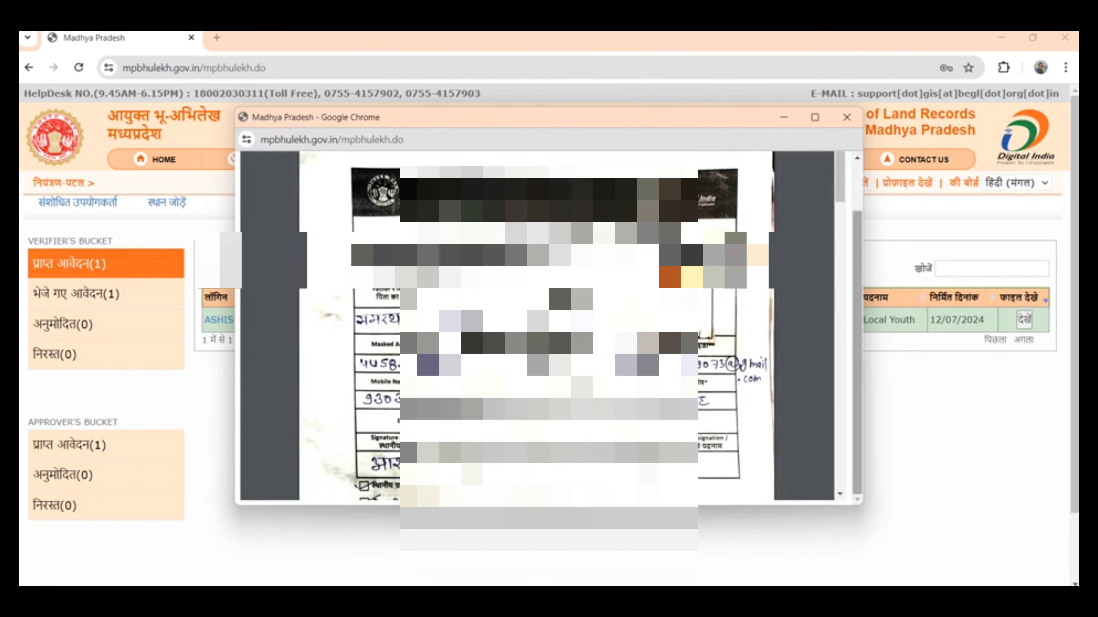
left_click(840, 494)
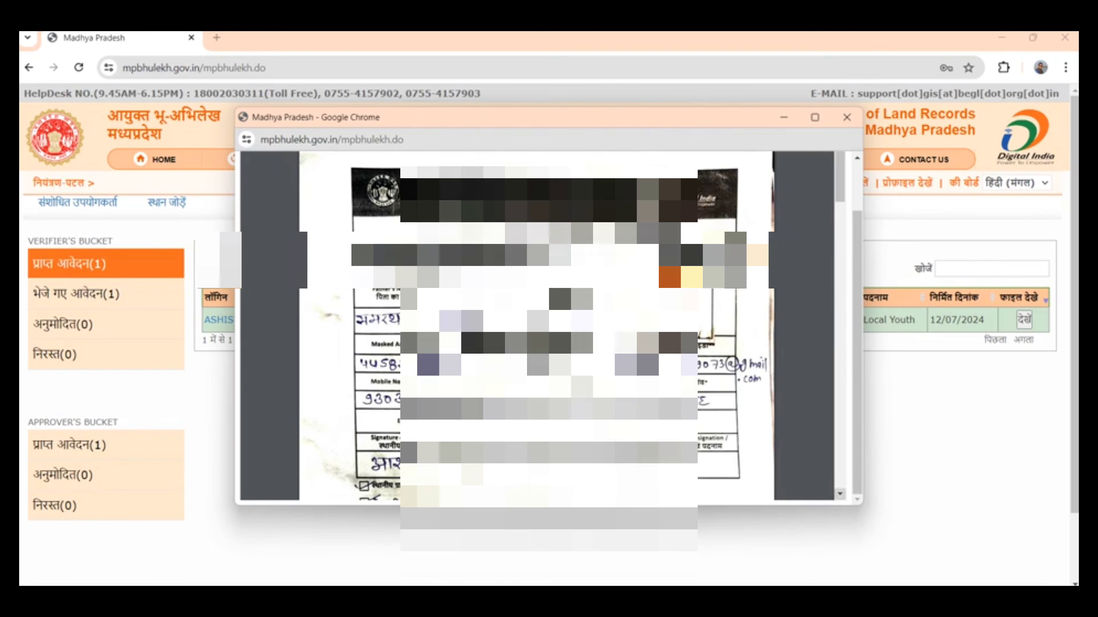
left_click(839, 494)
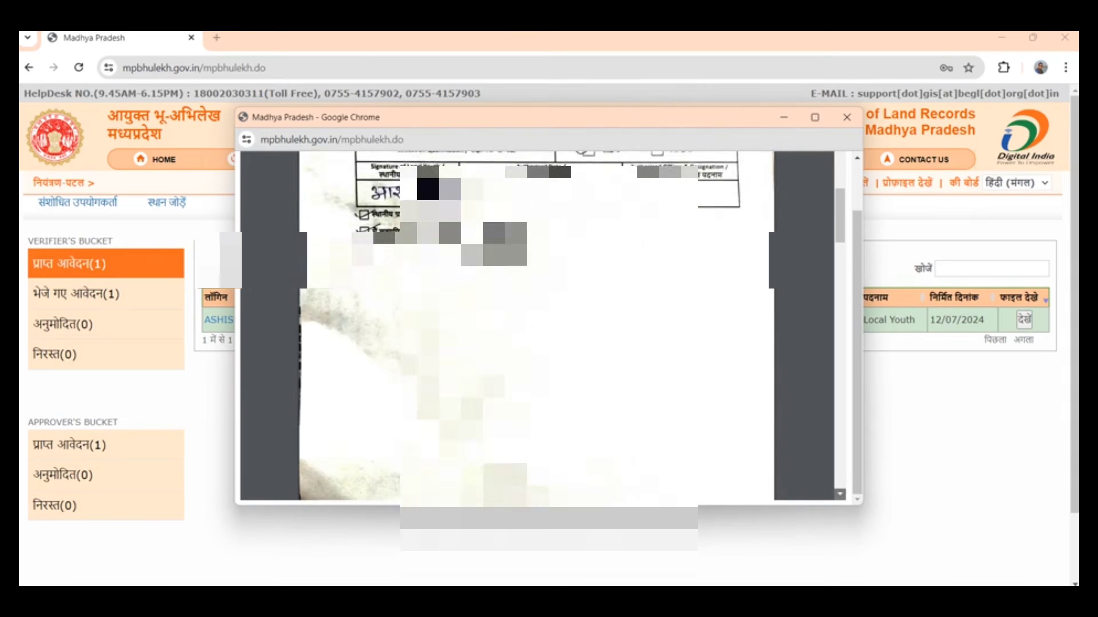
left_click(840, 494)
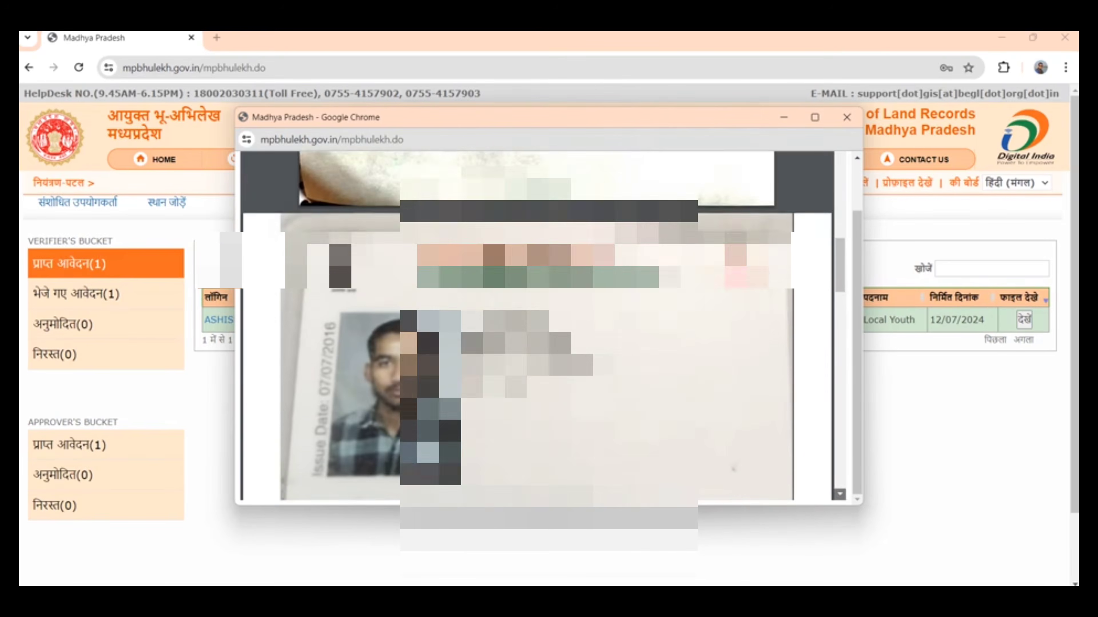
left_click(840, 494)
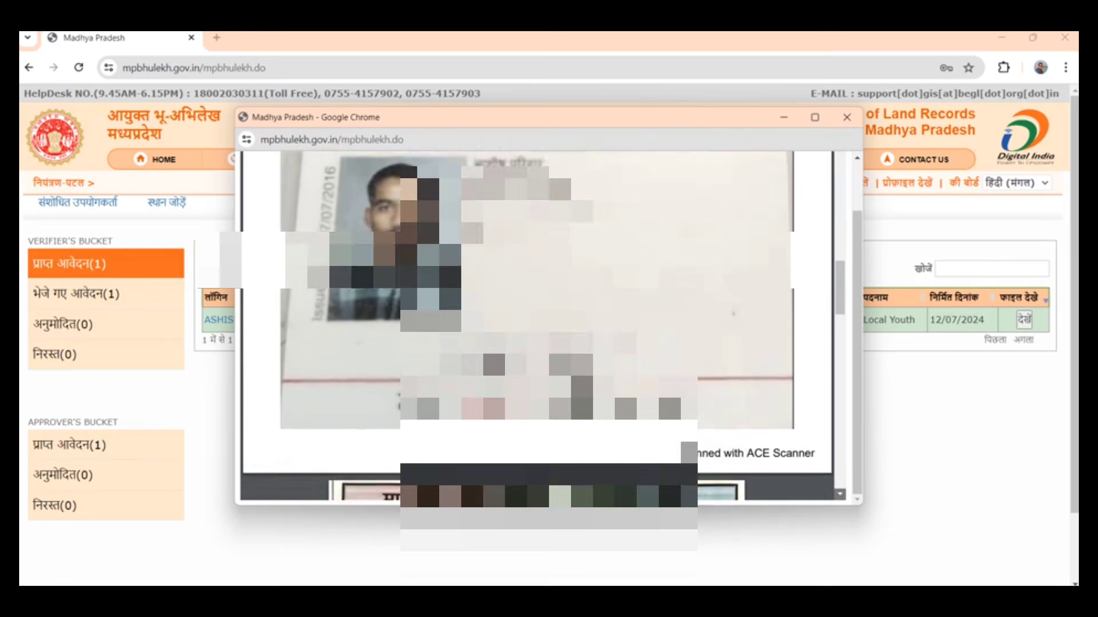
scroll(536, 325, "down", 10)
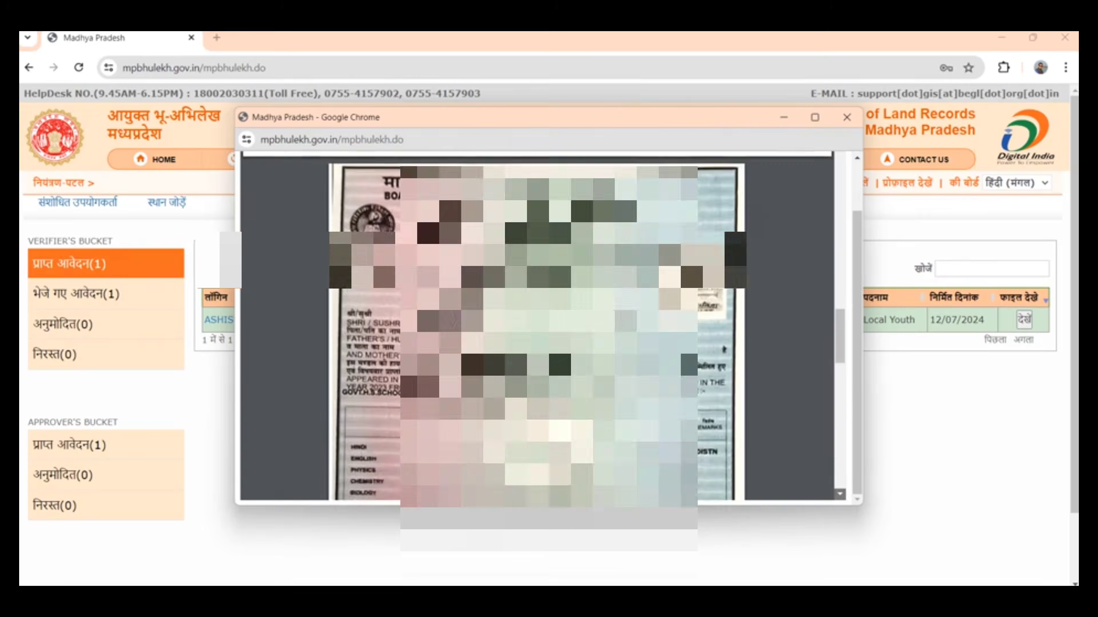
scroll(536, 324, "down", 5)
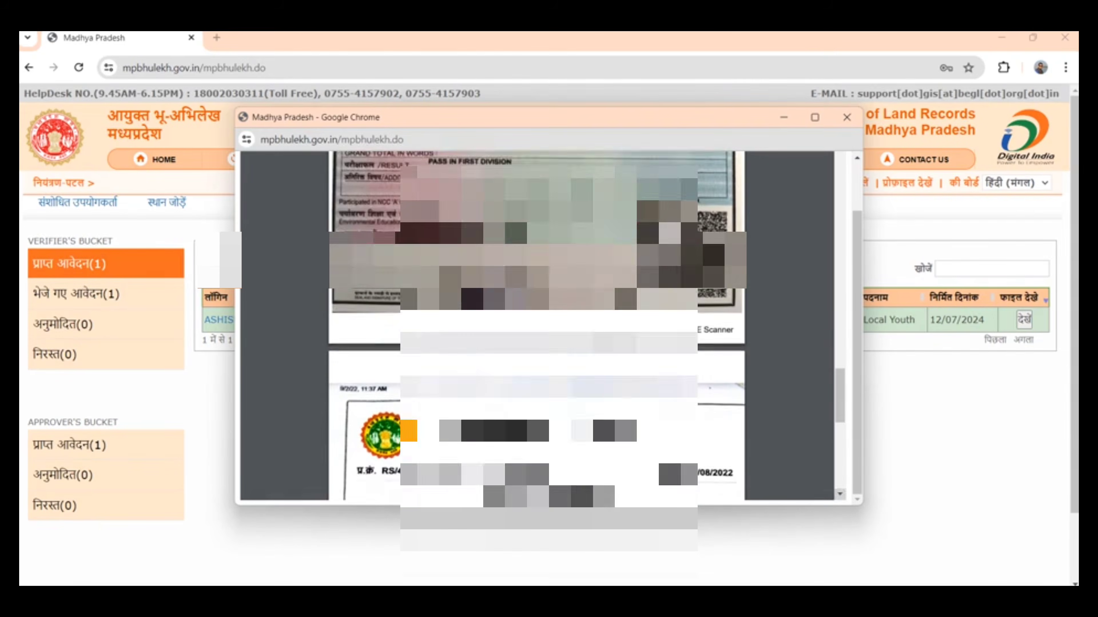
scroll(536, 324, "down", 6)
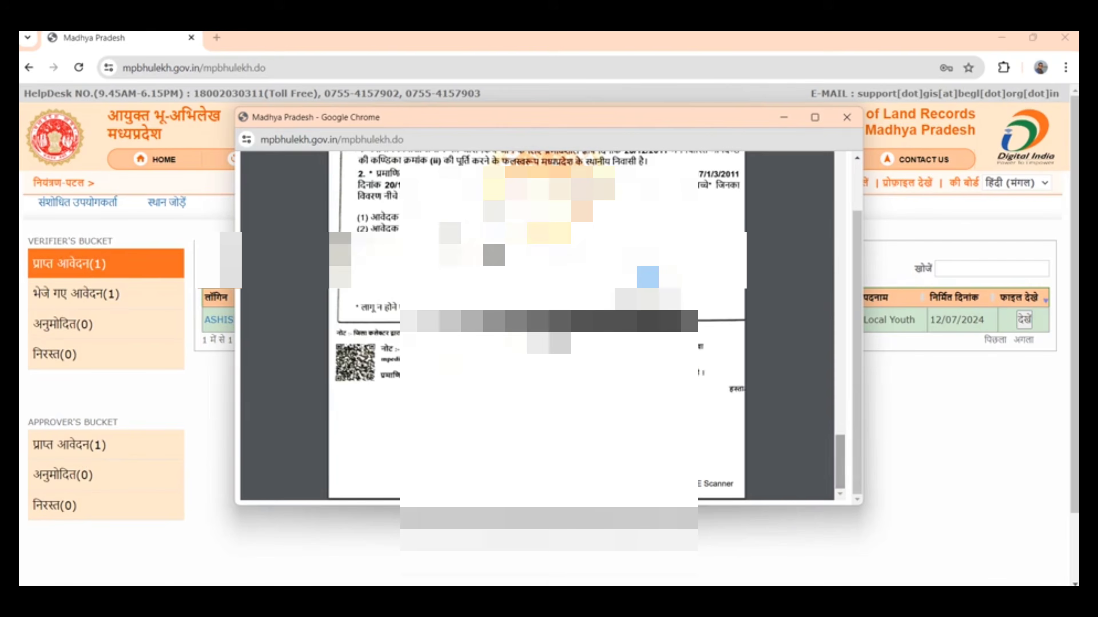
scroll(536, 324, "up", 10)
scroll(536, 324, "up", 10)
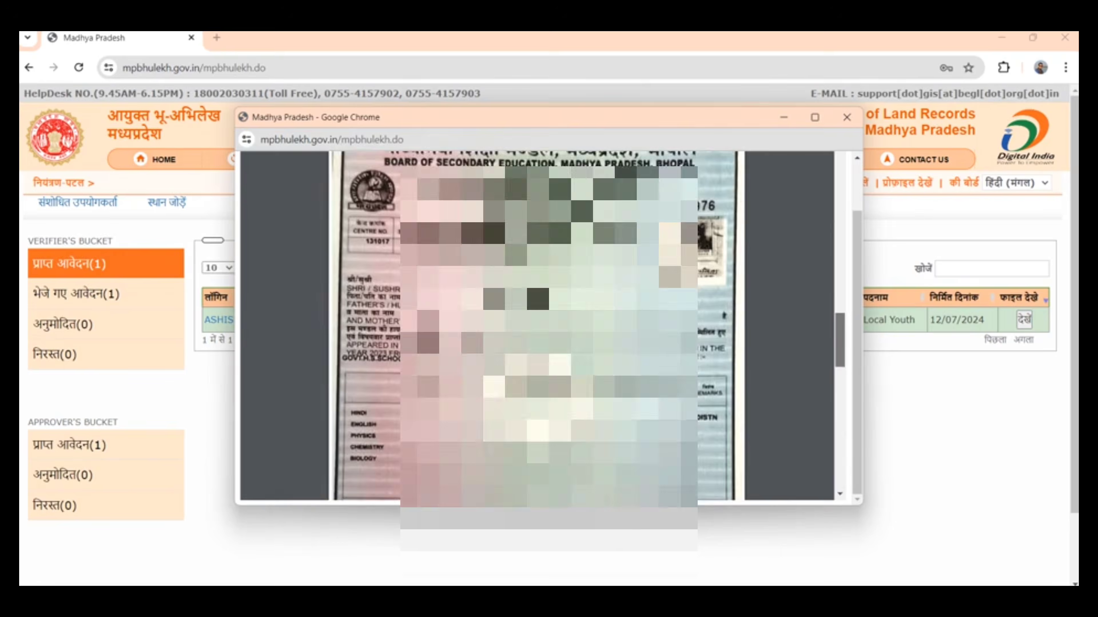
scroll(536, 324, "up", 2)
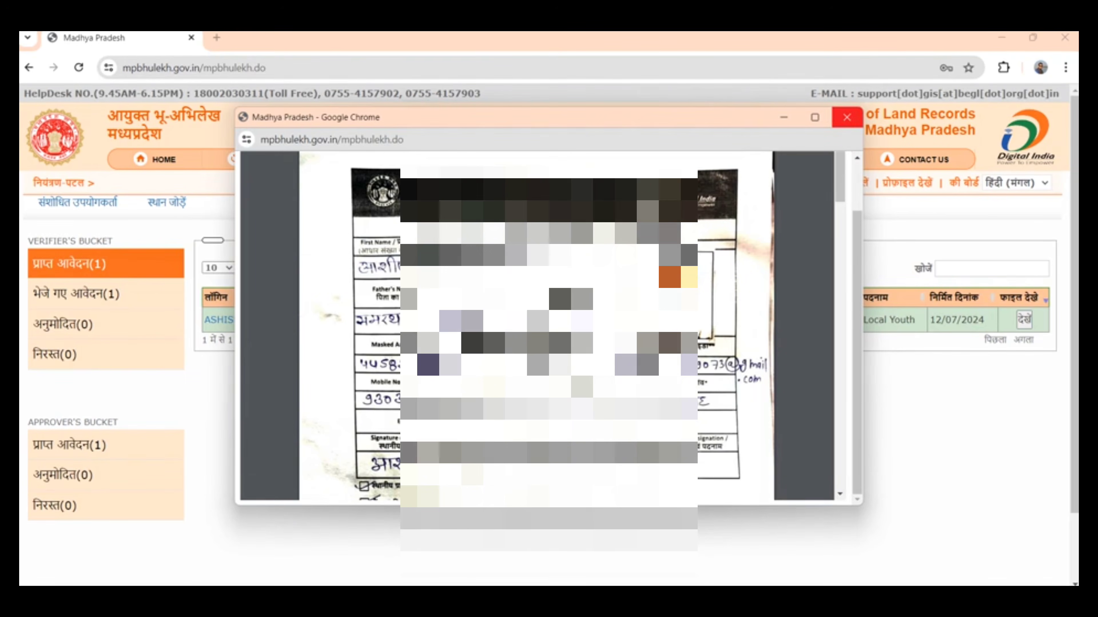
left_click(847, 117)
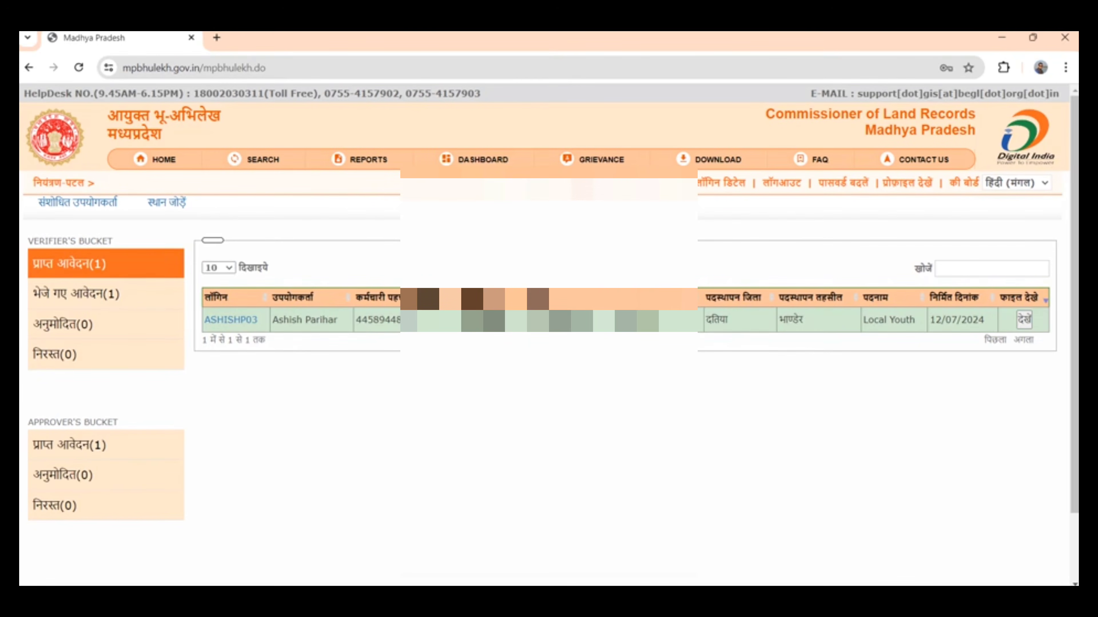
- Open the applicant's login ID link to compare current and requested profile fields
left_click(231, 320)
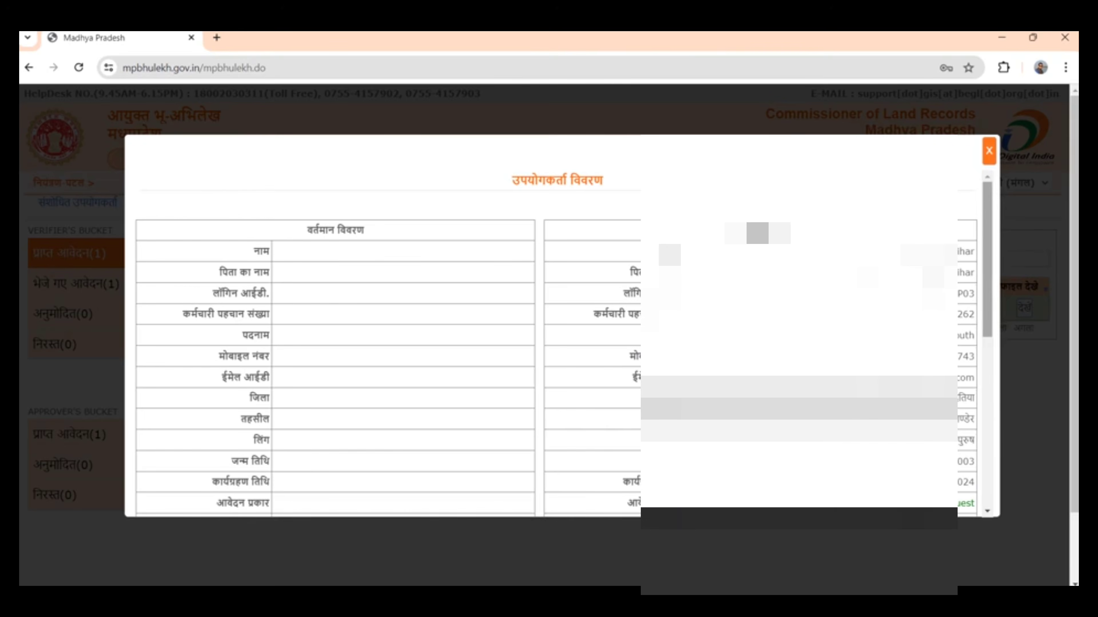
- Review the applicant's details, then open the स्थान जोड़े location assignment form
scroll(558, 346, "down", 10)
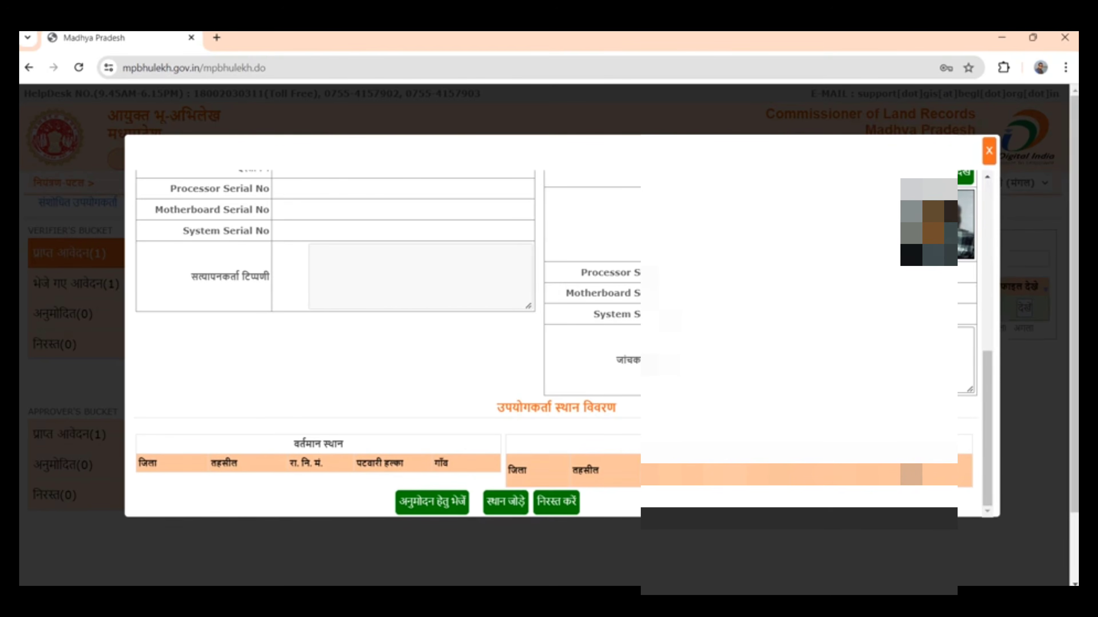
scroll(558, 341, "up", 4)
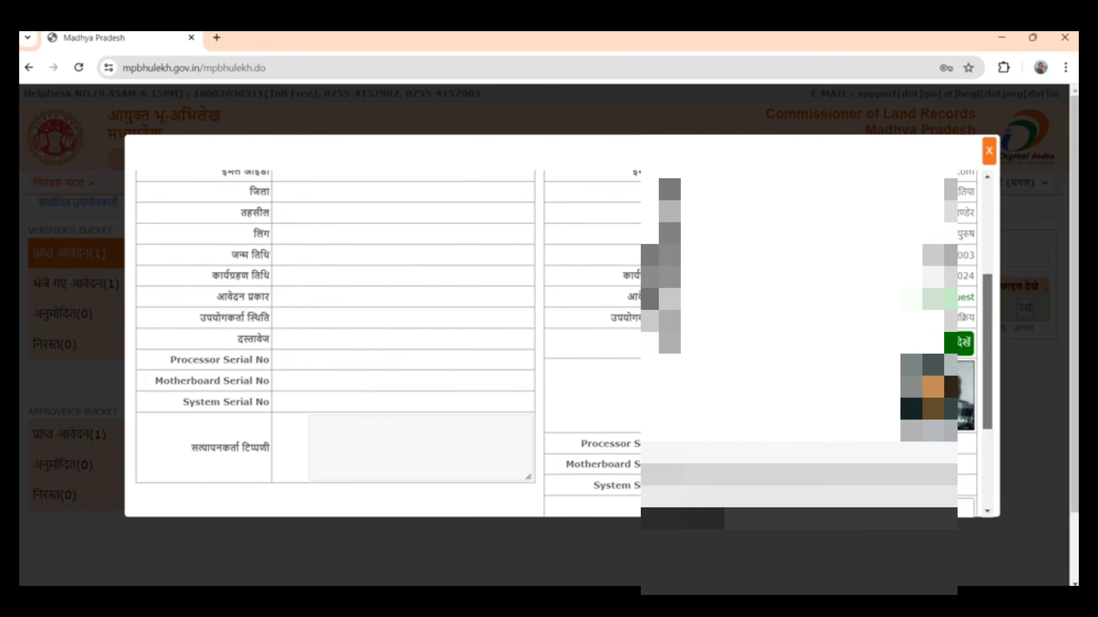
scroll(557, 342, "up", 5)
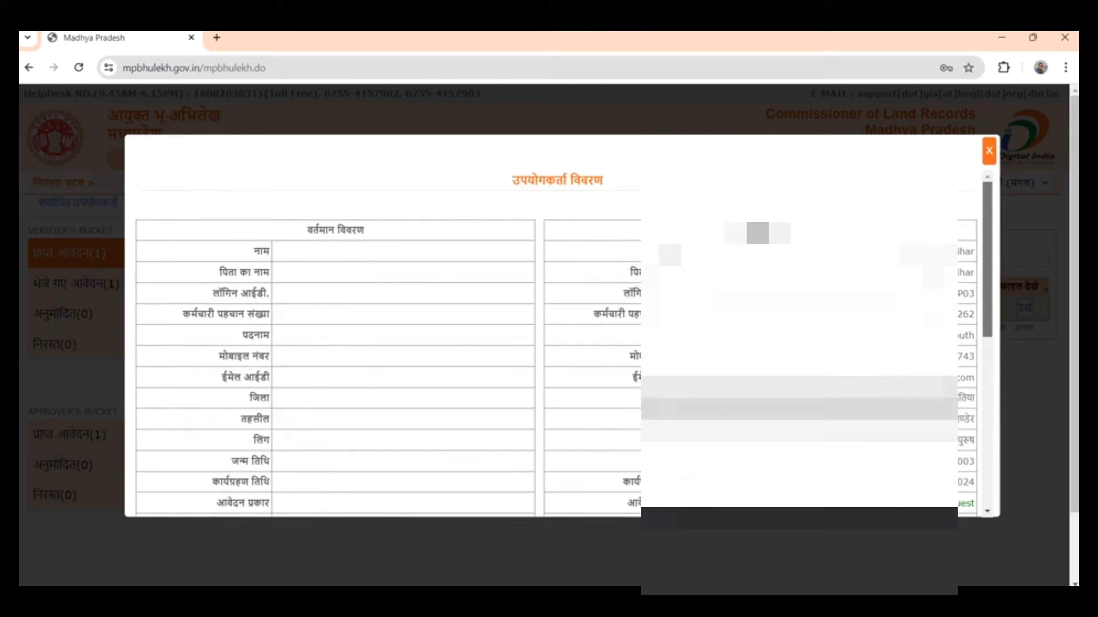
scroll(557, 342, "down", 6)
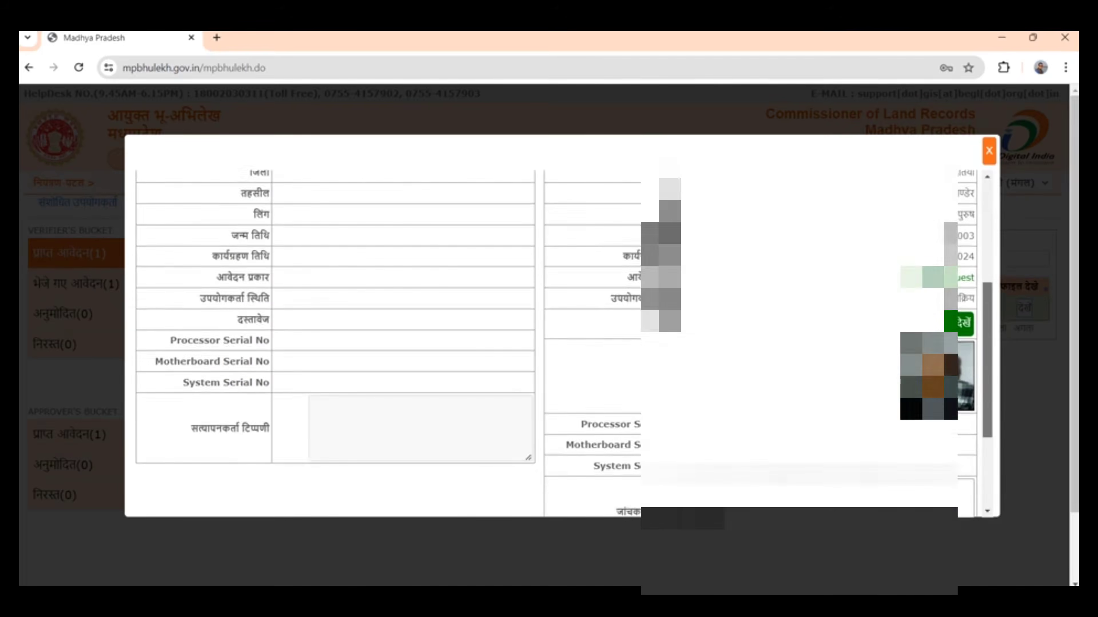
scroll(557, 342, "down", 3)
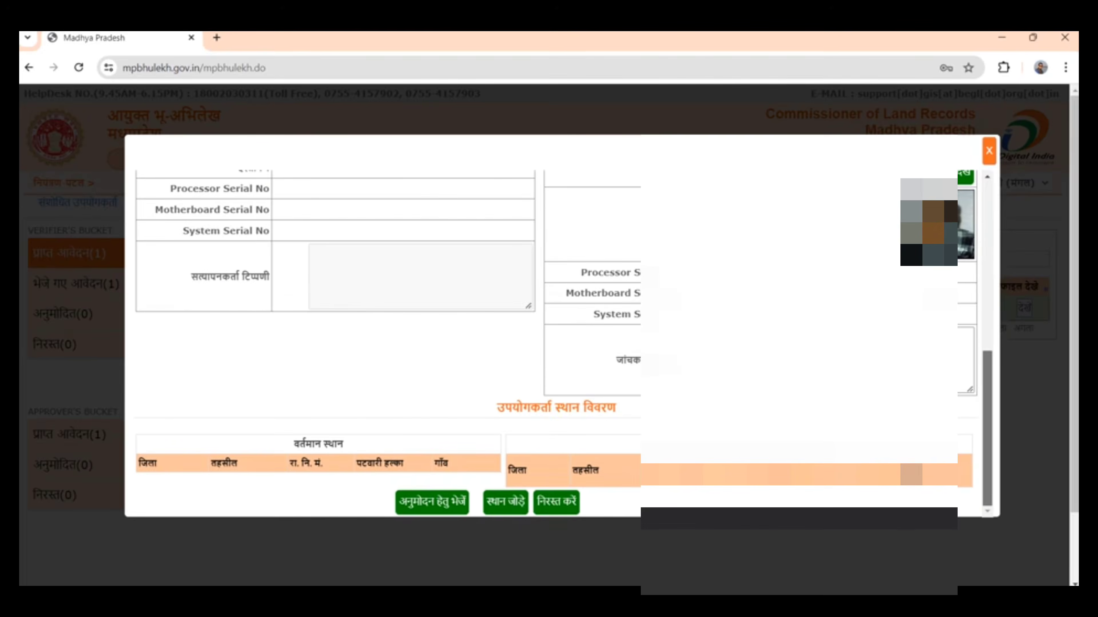
scroll(558, 341, "up", 4)
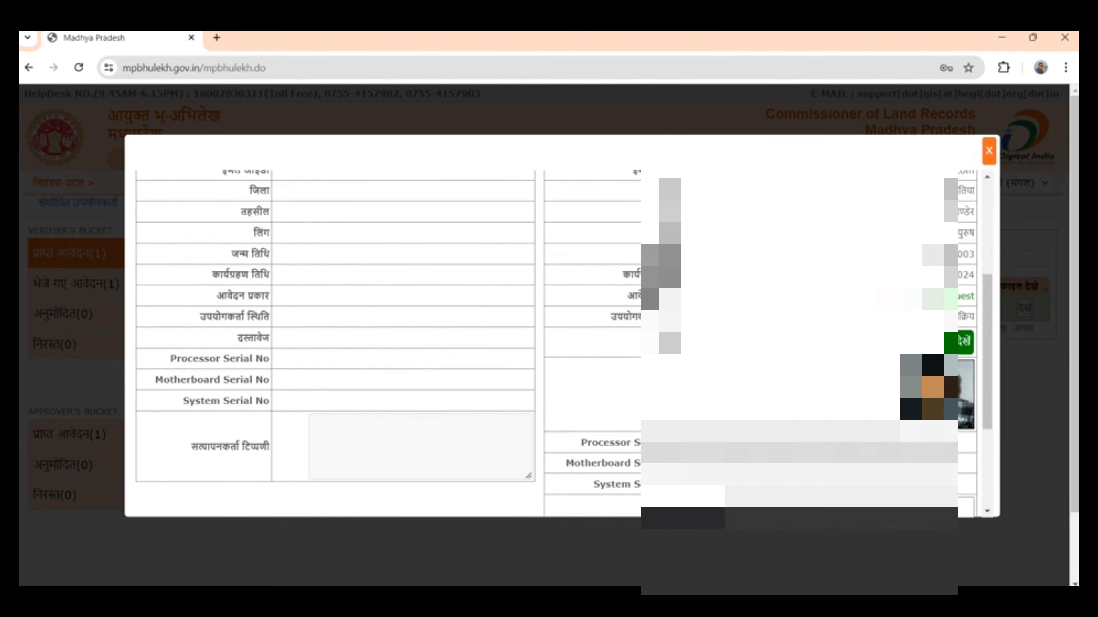
scroll(987, 350, "up", 5)
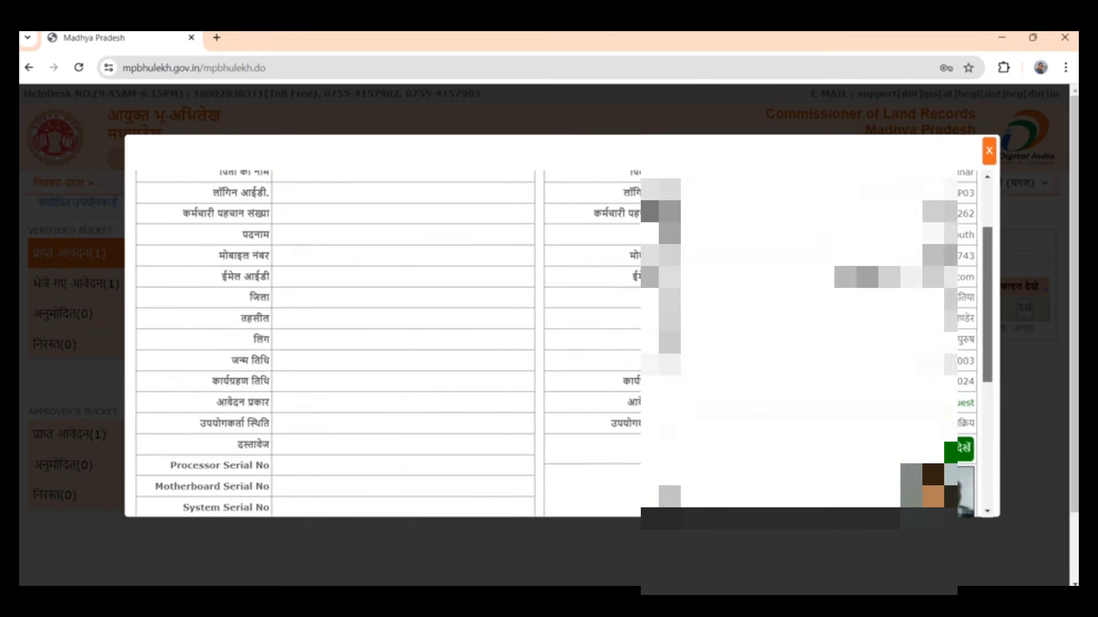
scroll(558, 342, "down", 9)
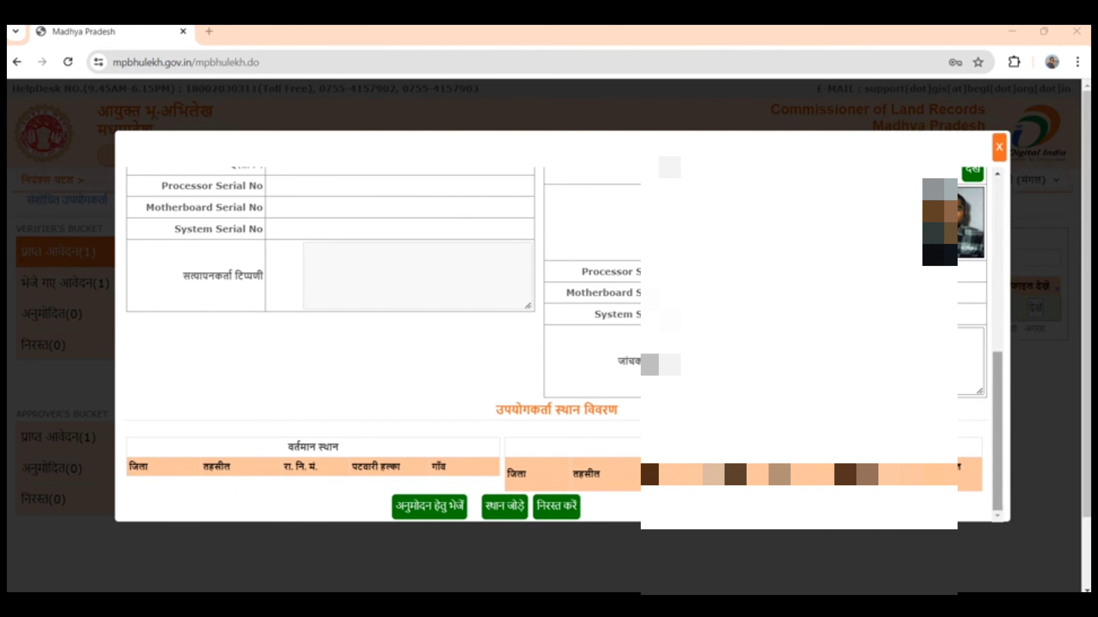
scroll(557, 333, "up", 6)
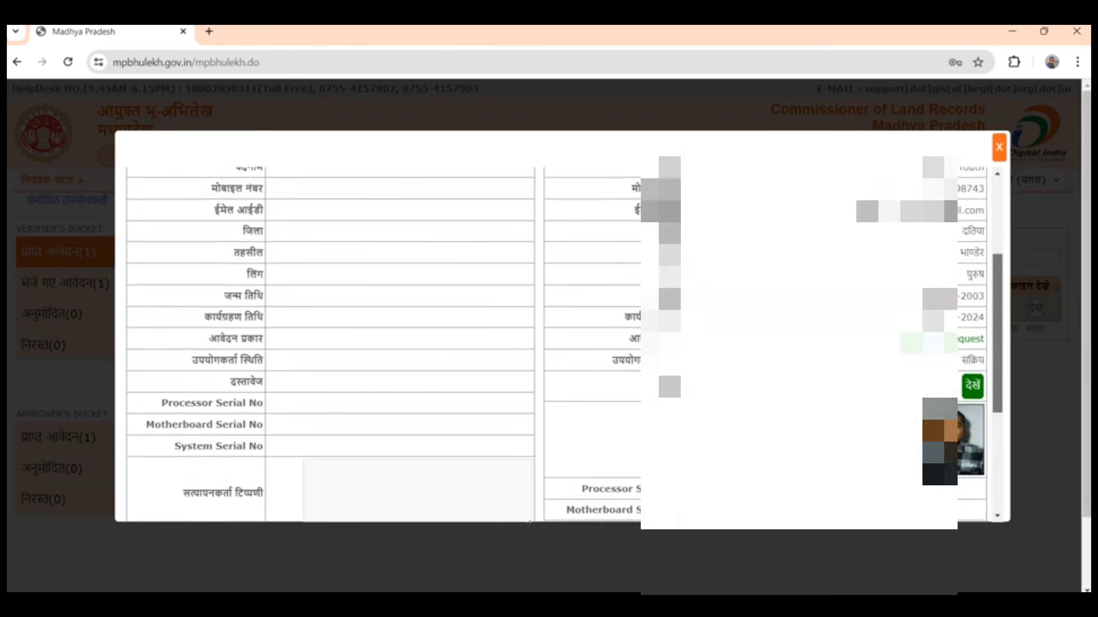
scroll(557, 333, "up", 3)
scroll(557, 346, "down", 10)
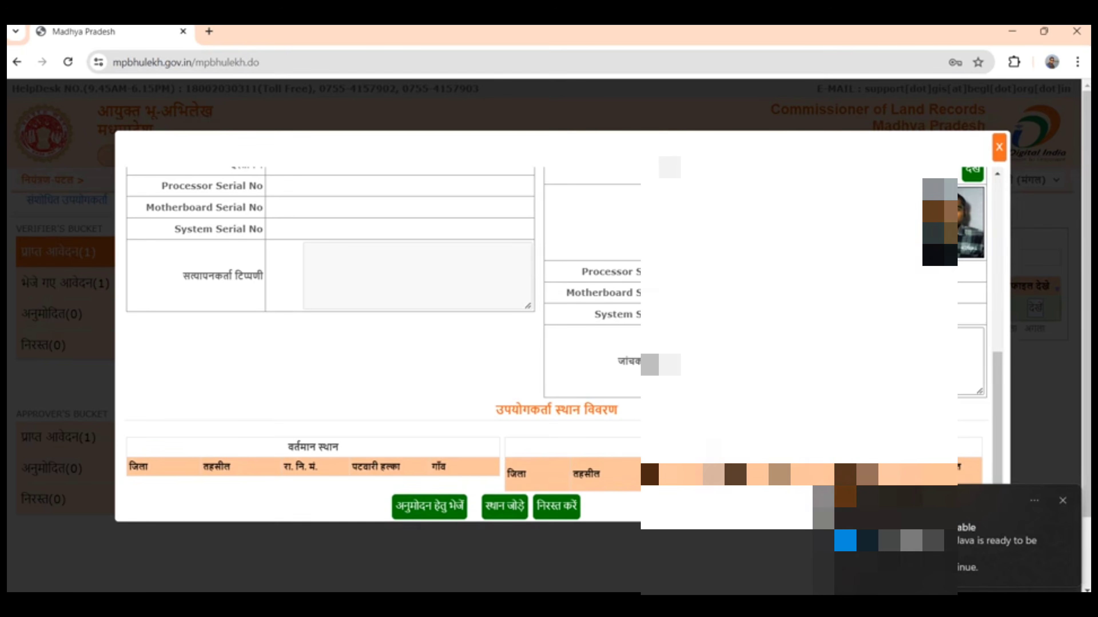
left_click(504, 507)
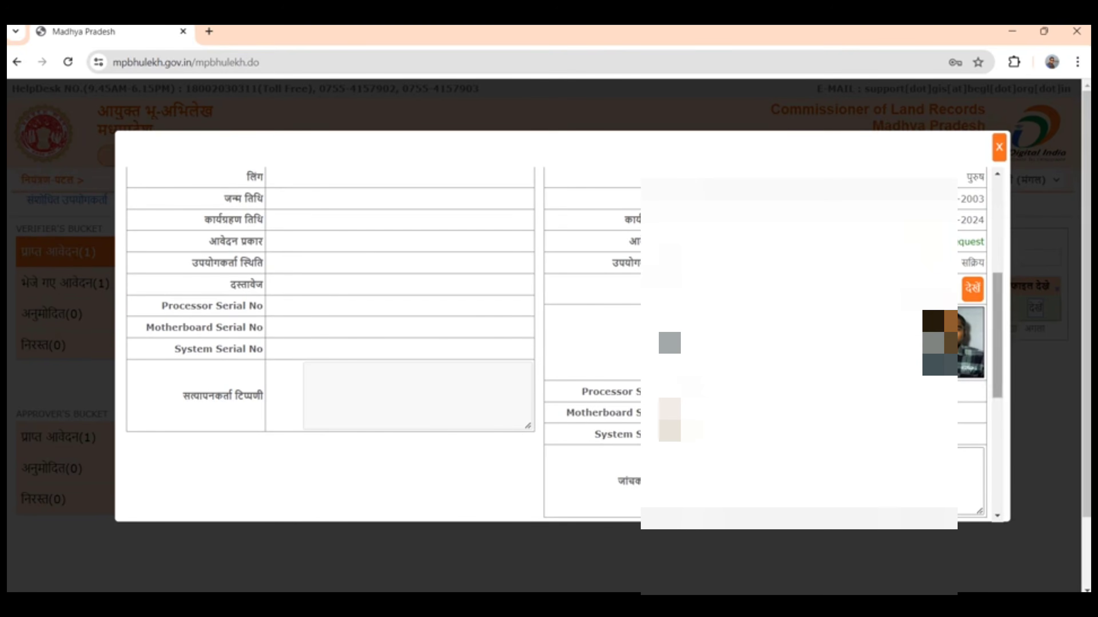
scroll(561, 346, "down", 7)
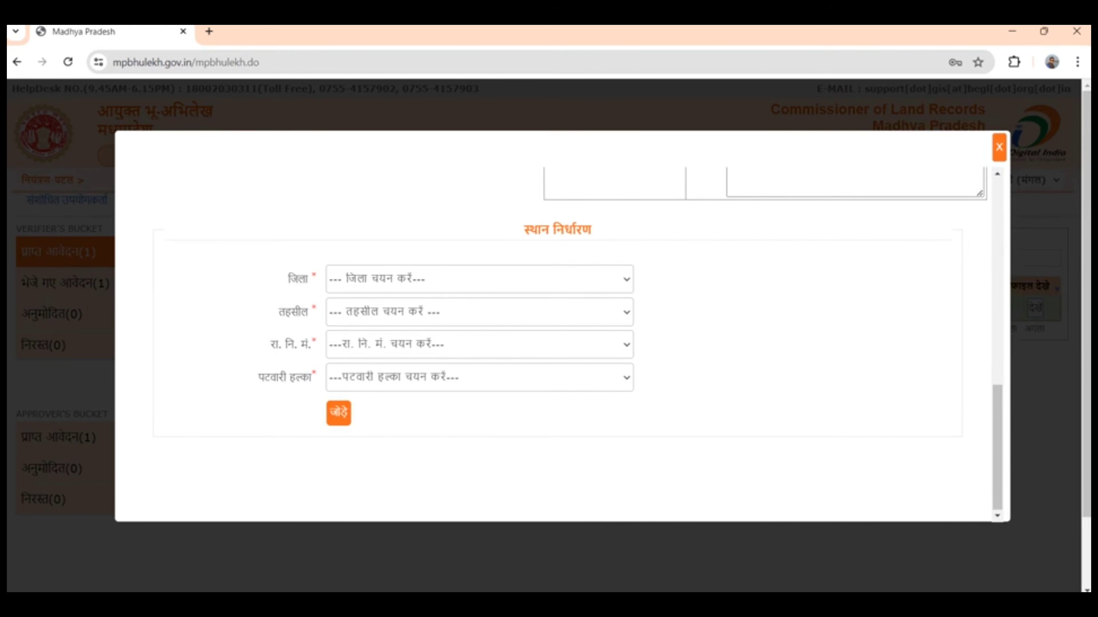
- Choose दतिया, भाण्डेर, गोदन and पुरादवोह in the District, Tehsil, RI circle and halka dropdowns
left_click(479, 279)
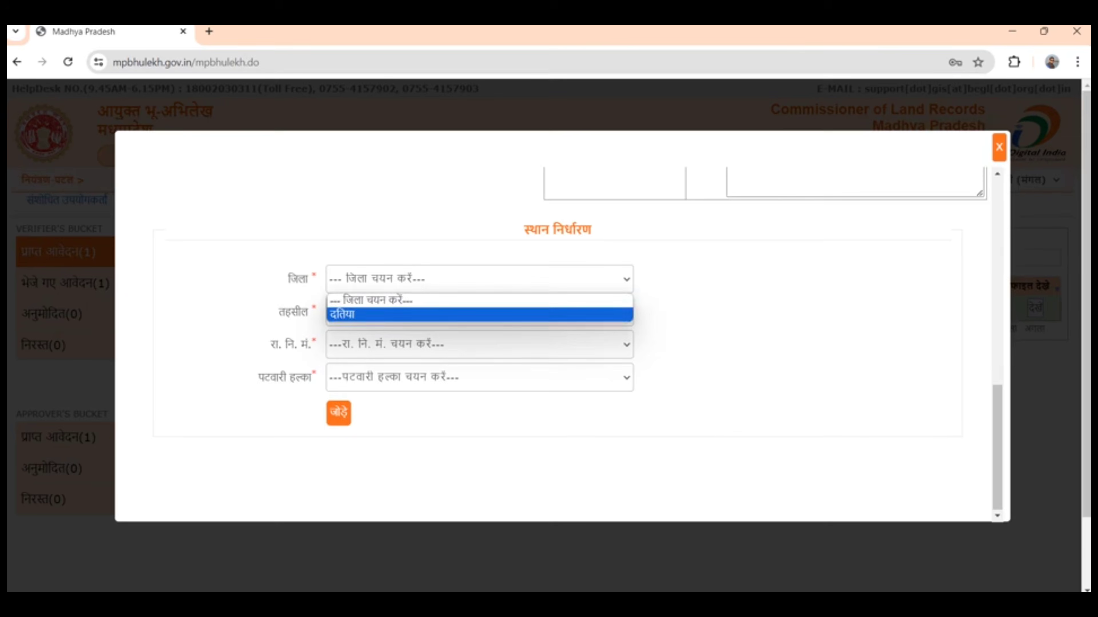
left_click(479, 314)
left_click(479, 312)
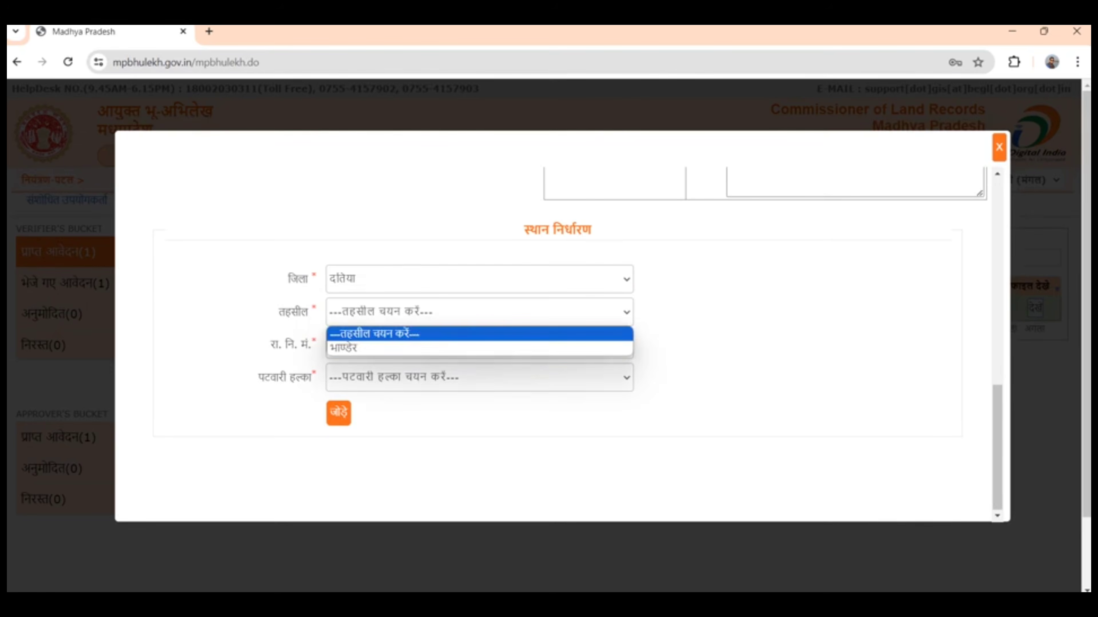
left_click(480, 348)
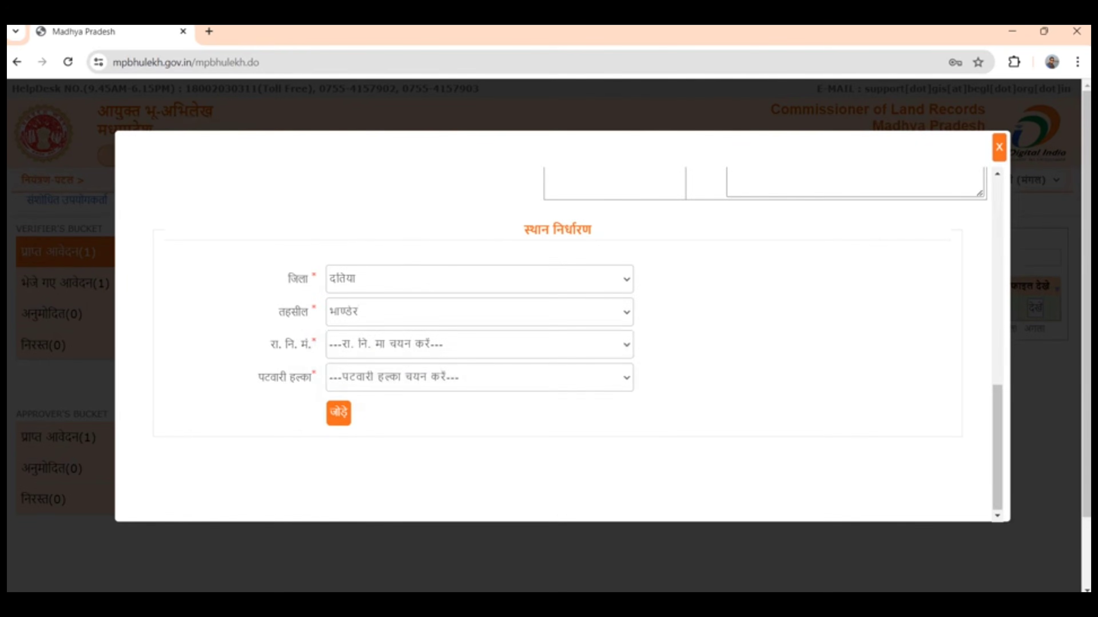
left_click(480, 345)
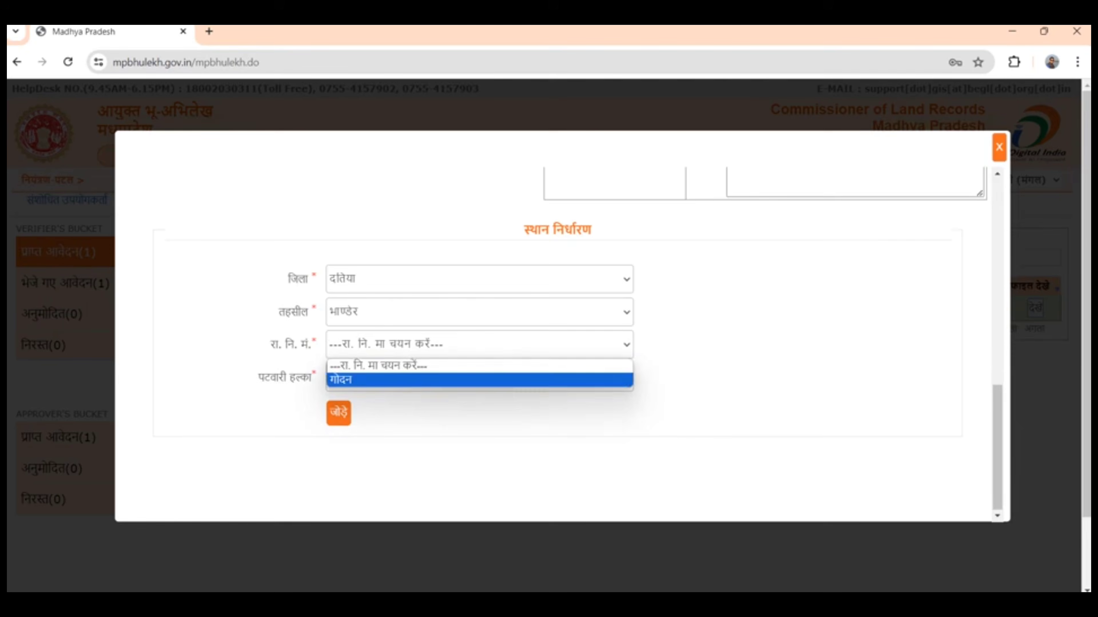
left_click(480, 379)
left_click(479, 378)
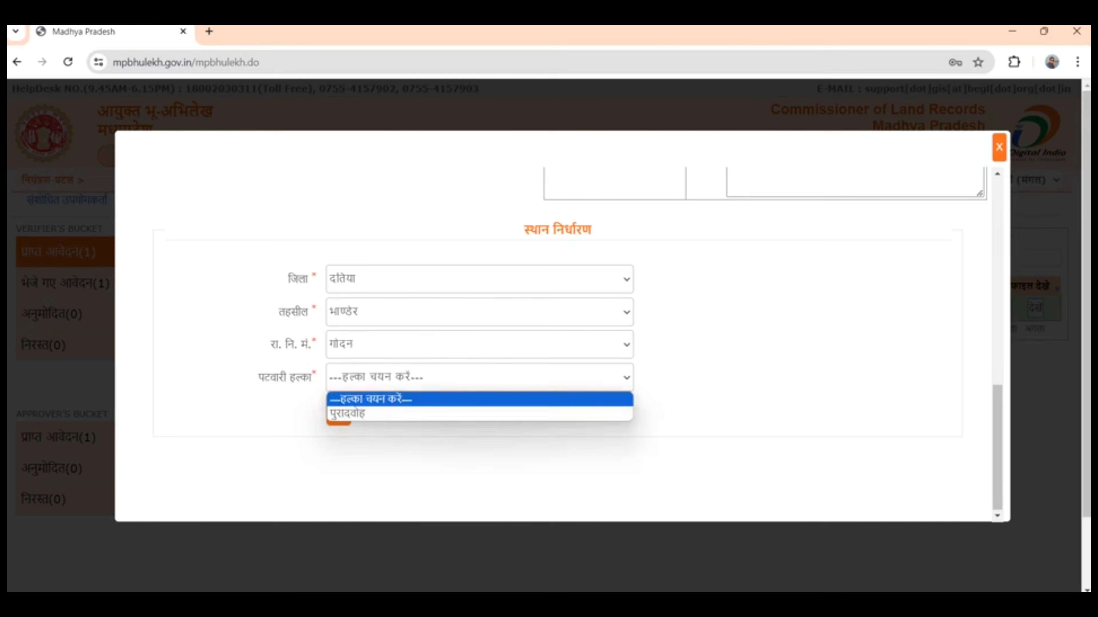
left_click(480, 414)
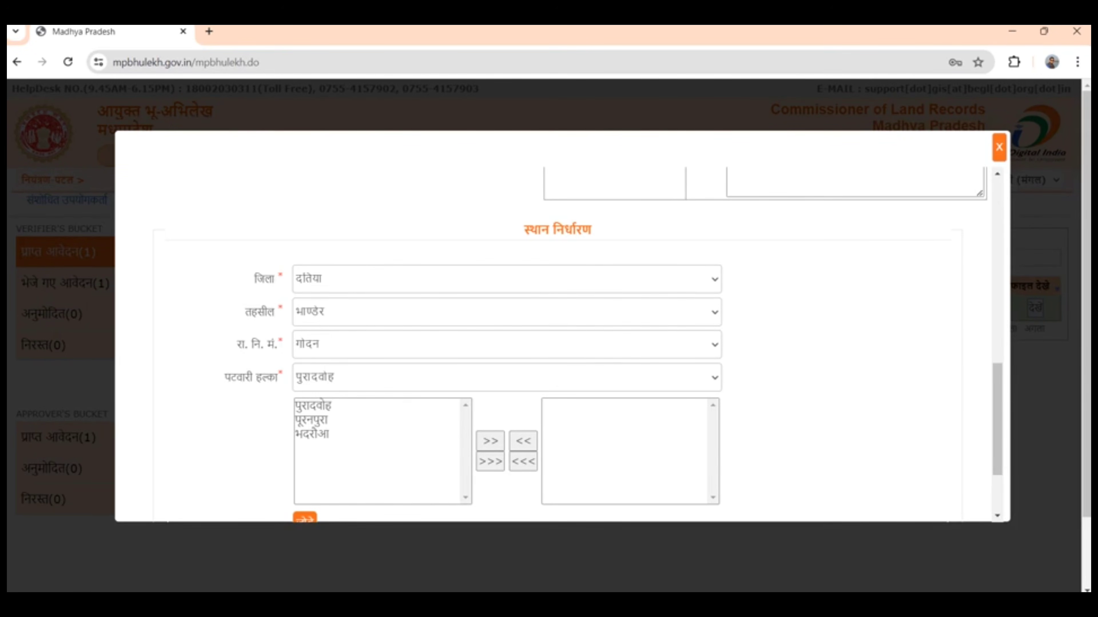
- Move village पुरादवोह into the chosen list and then back again
scroll(558, 346, "down", 3)
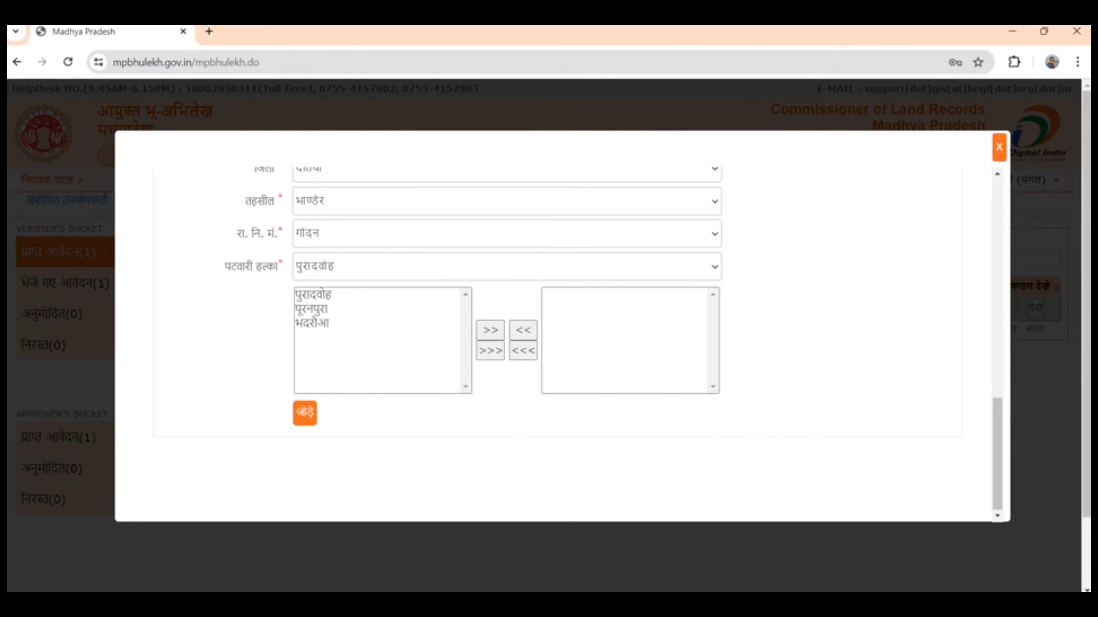
left_click(313, 295)
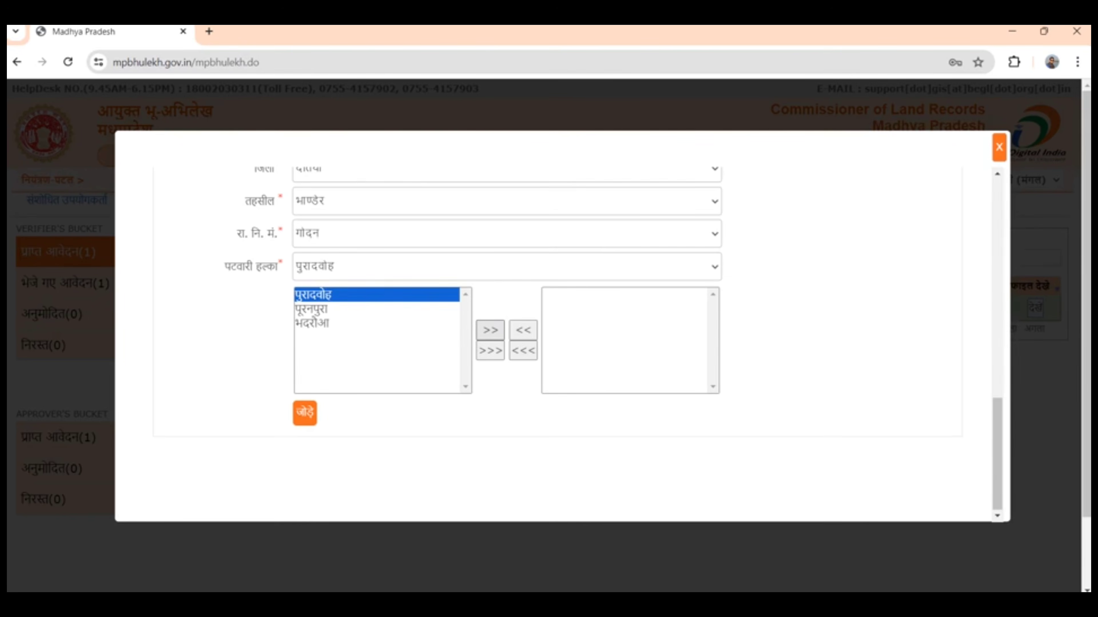
left_click(490, 330)
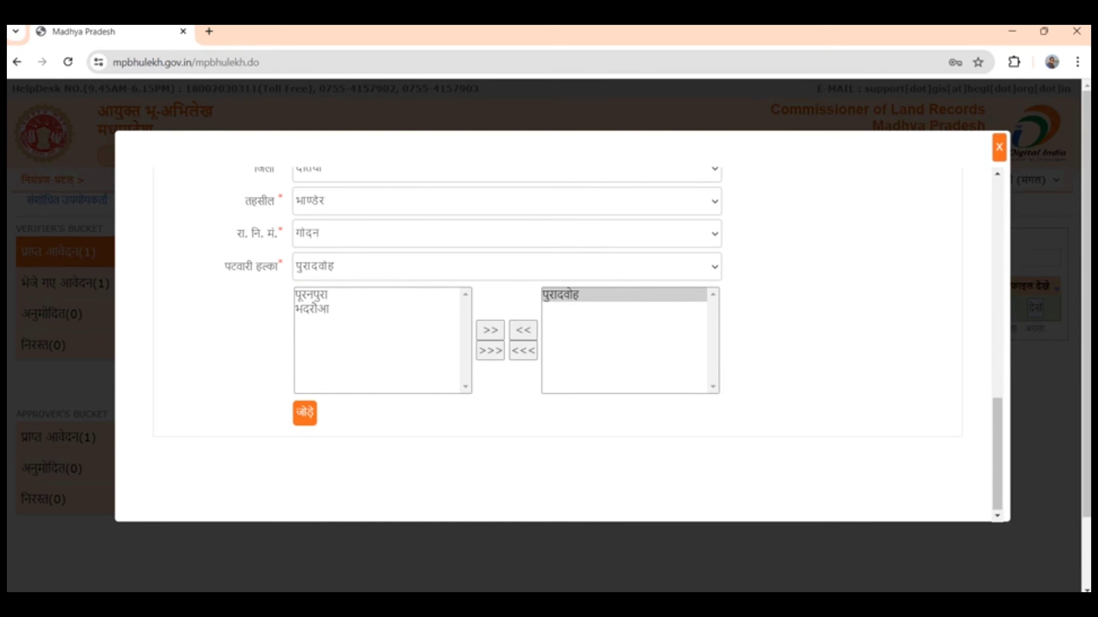
left_click(560, 295)
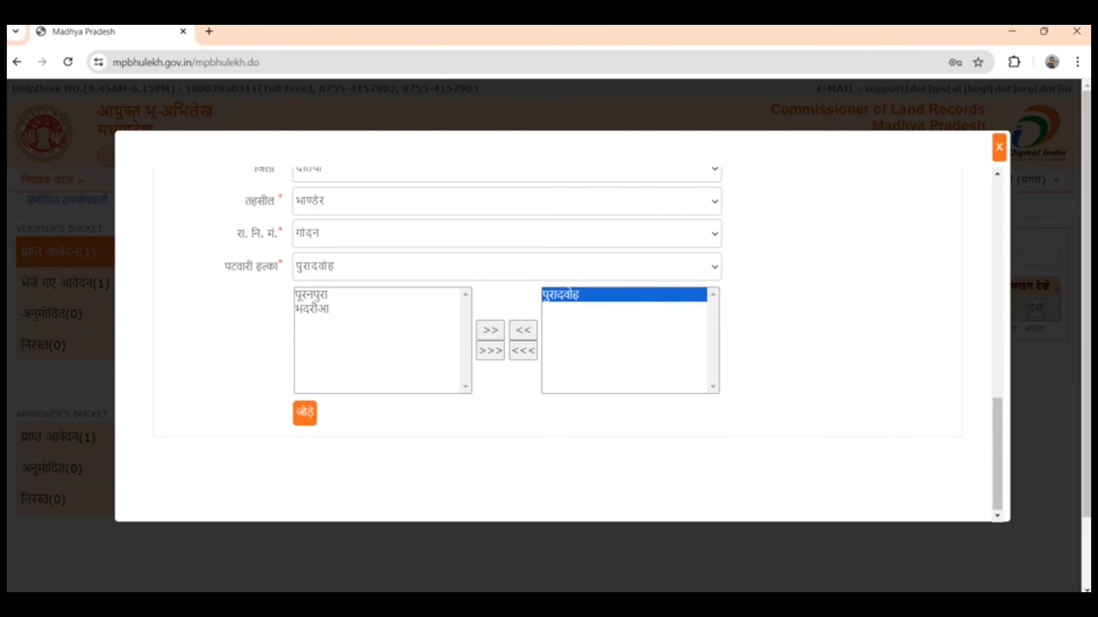
left_click(523, 329)
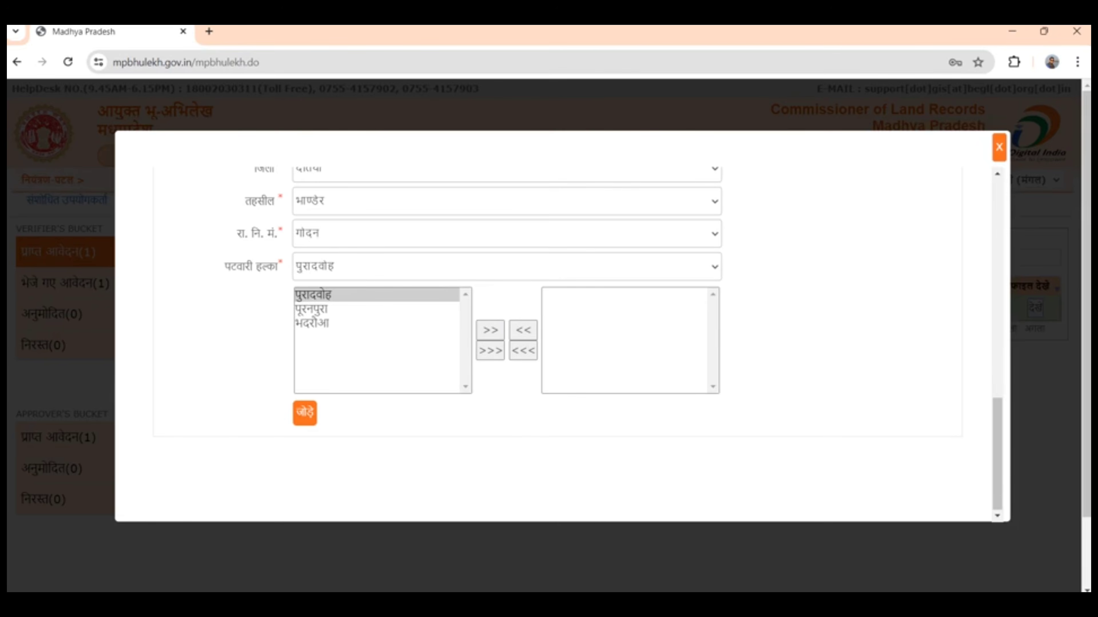
- Select पूरनपुरा and भदरौआ, then transfer all three villages into the chosen list
left_click(376, 309)
left_click(376, 323)
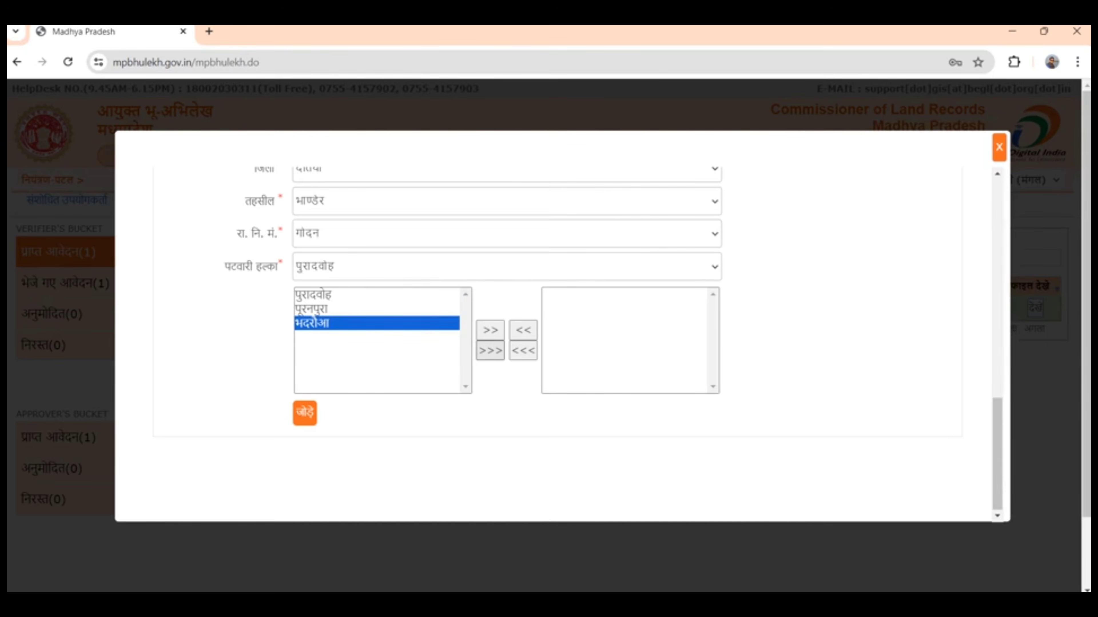
left_click(489, 351)
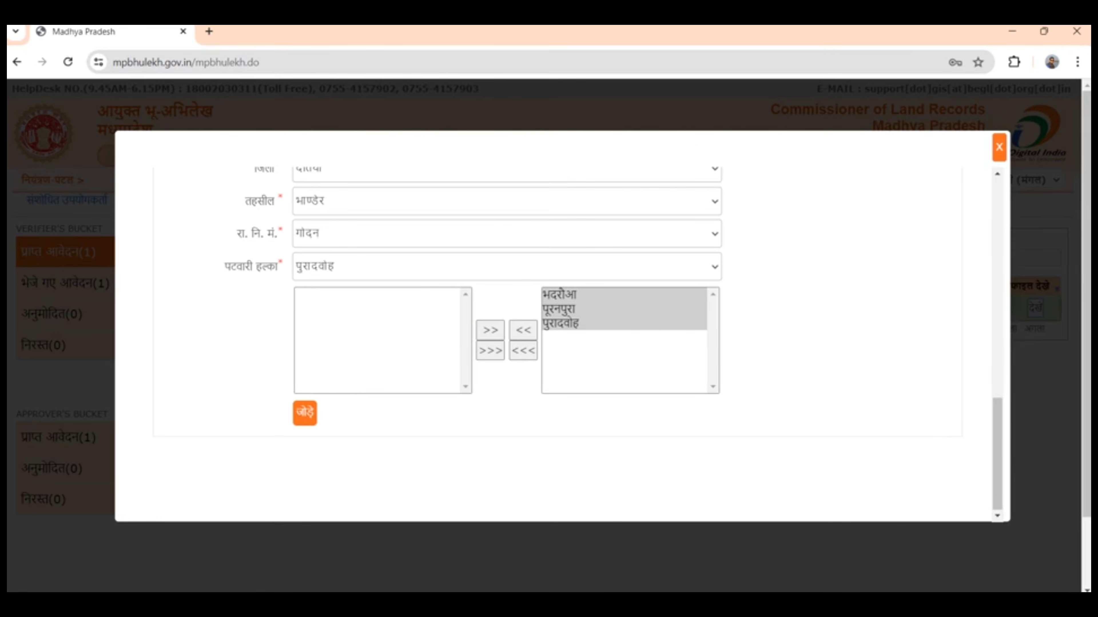
left_click(523, 350)
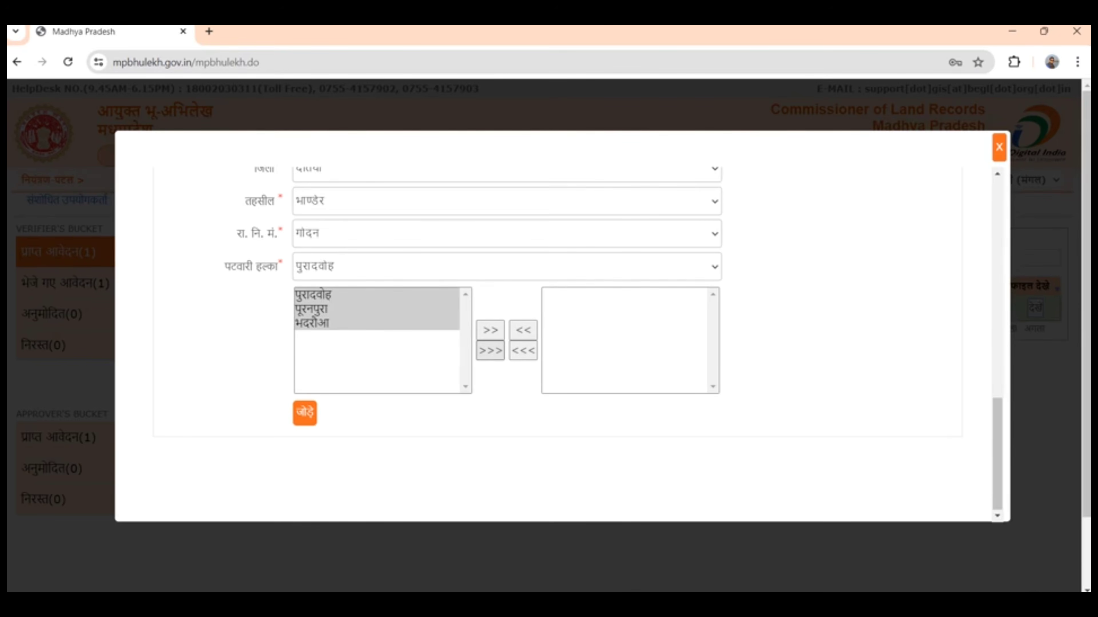
left_click(489, 351)
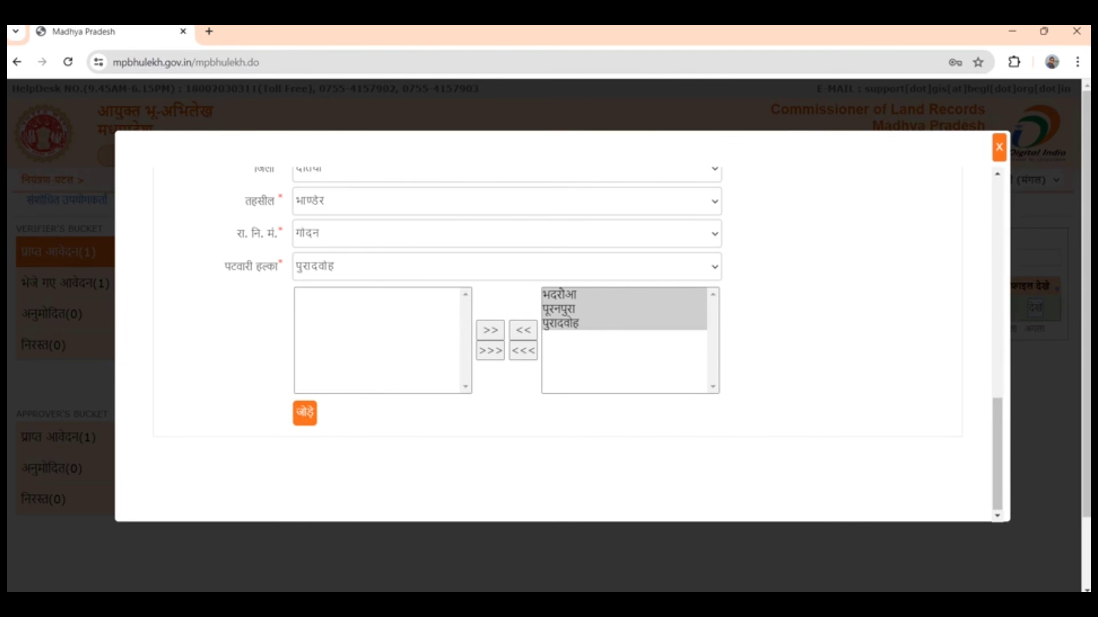
- Add भदरौआ, पुरादवोह and पूरनपुरा and check them in the added-locations table
left_click(305, 413)
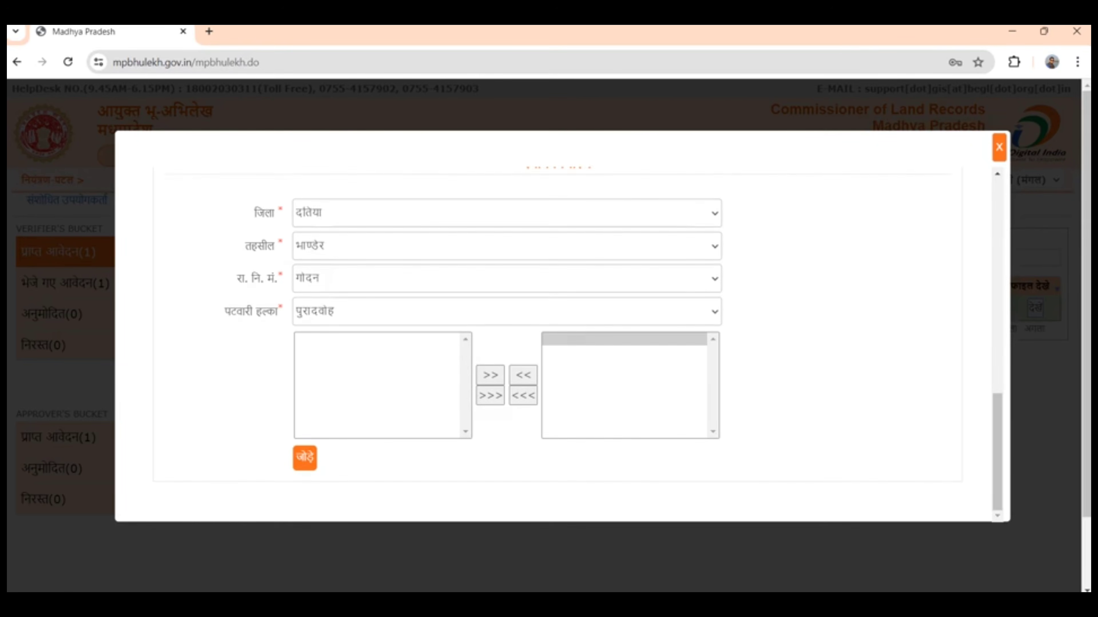
scroll(562, 342, "down", 1)
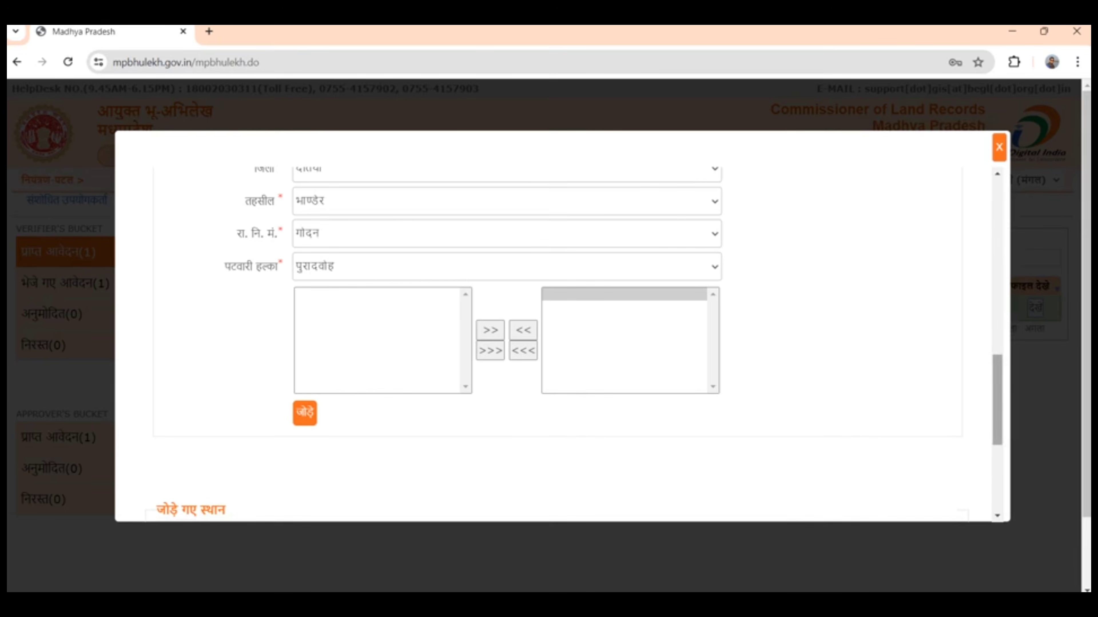
scroll(562, 346, "down", 5)
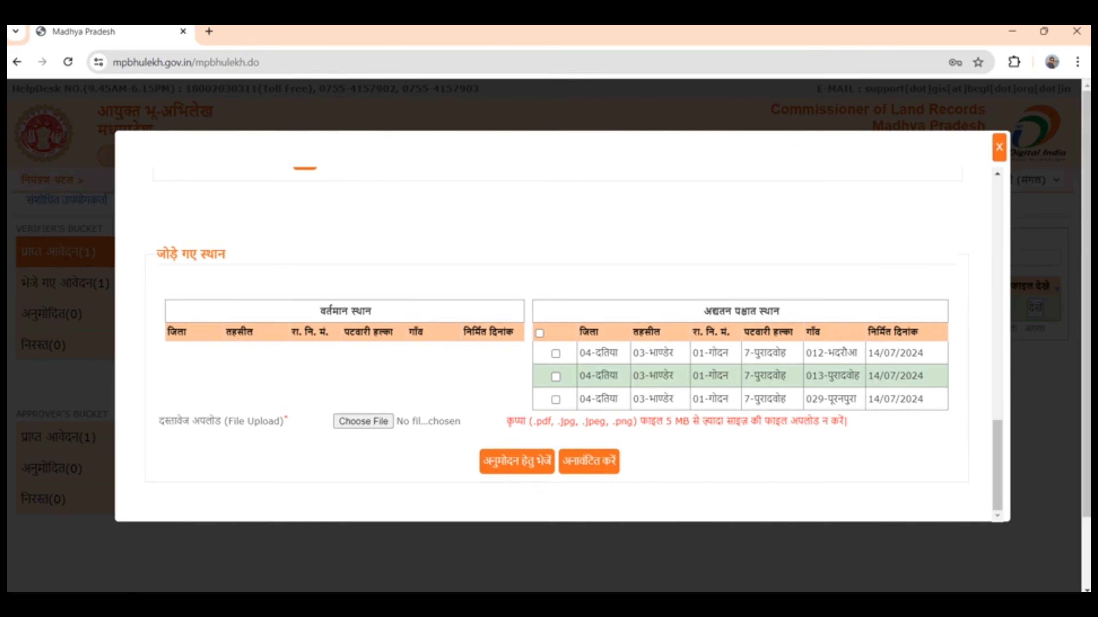
- Tick the three added locations (भदरौआ, पुरादवोह, पूरनपुरा) and bring up the file picker for a document
left_click(555, 354)
left_click(540, 333)
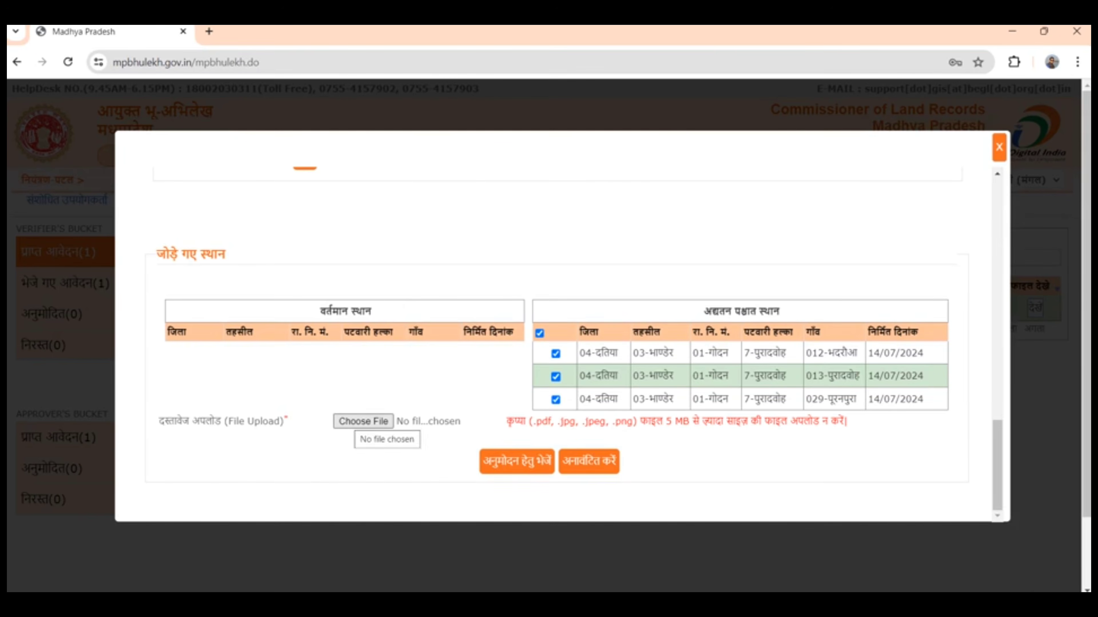
left_click(364, 421)
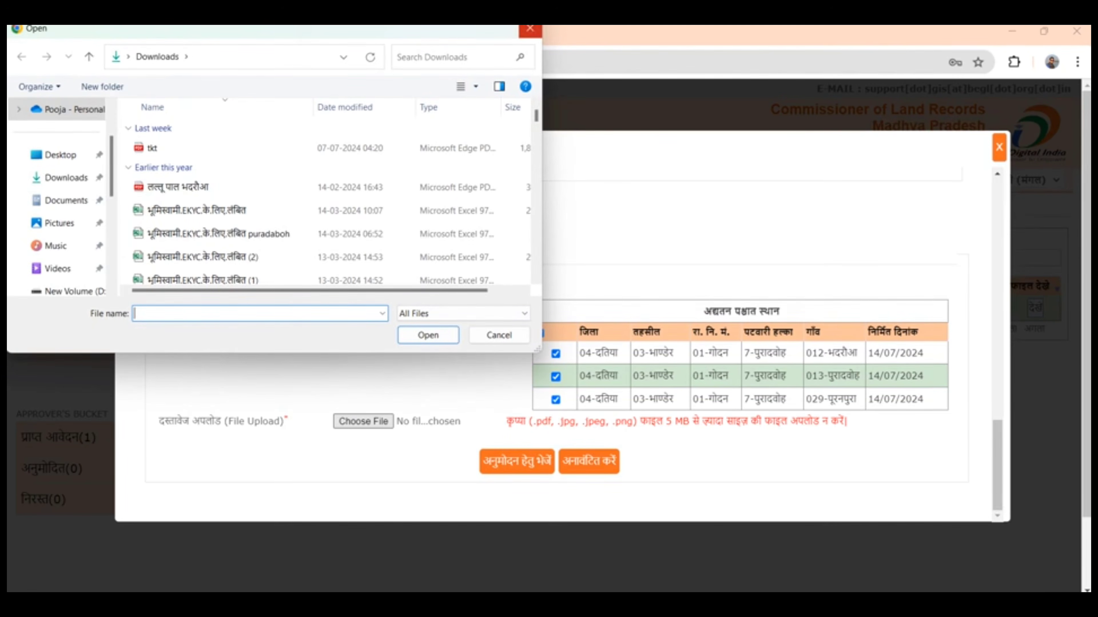
- Dismiss the file picker and send the application with its three locations for approval
left_click(530, 29)
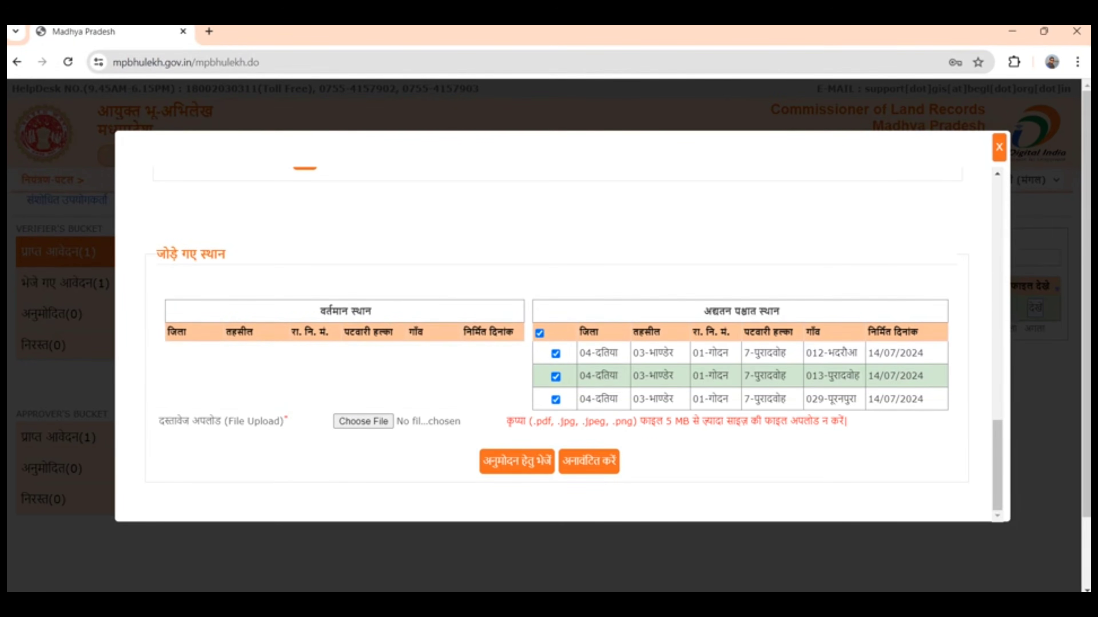
left_click(517, 462)
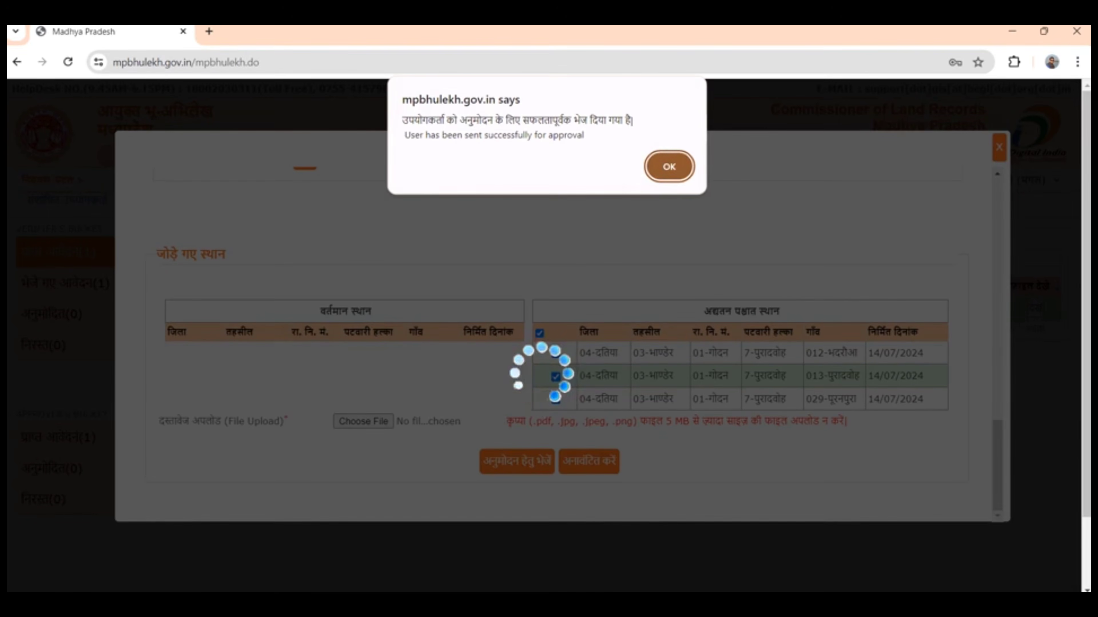
key("Return")
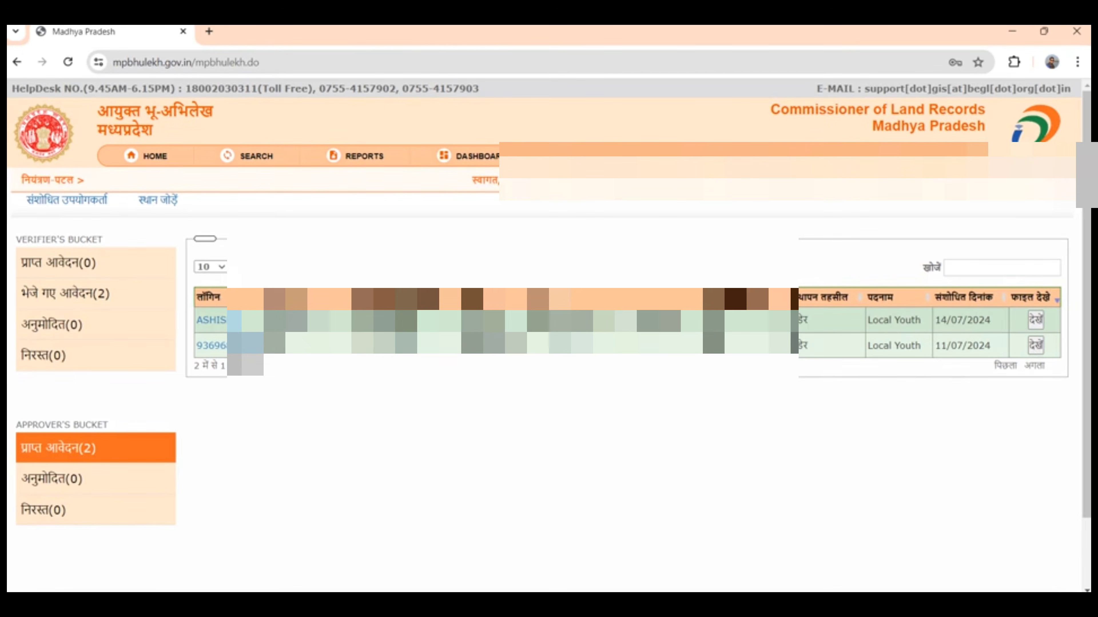
- Review the 14/07/2024 application's details and new locations, then approve it
left_click(231, 321)
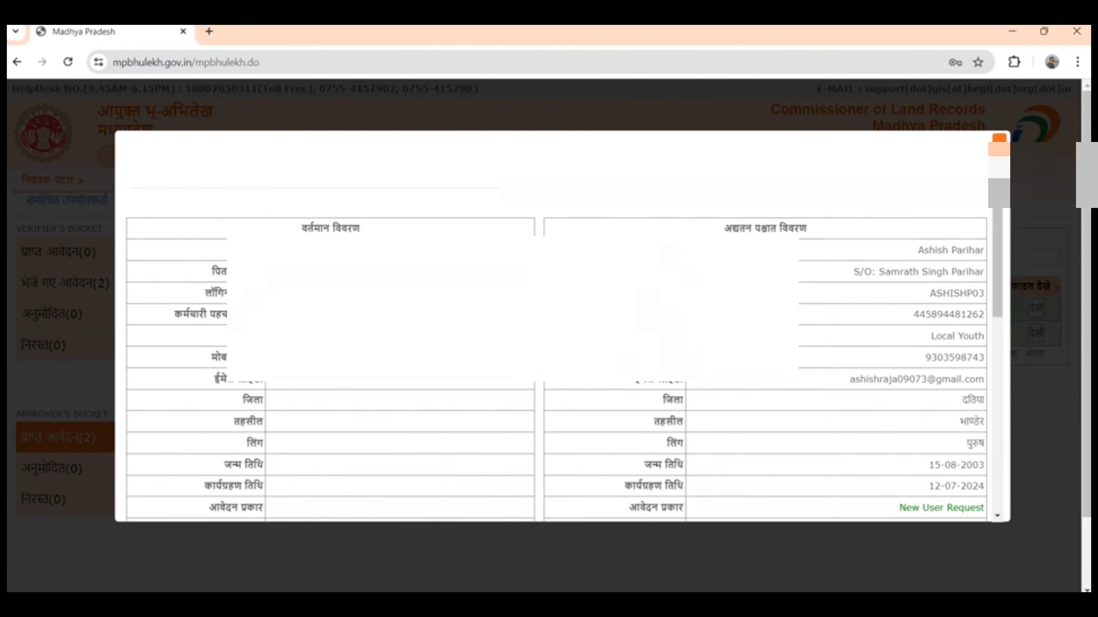
scroll(558, 337, "down", 8)
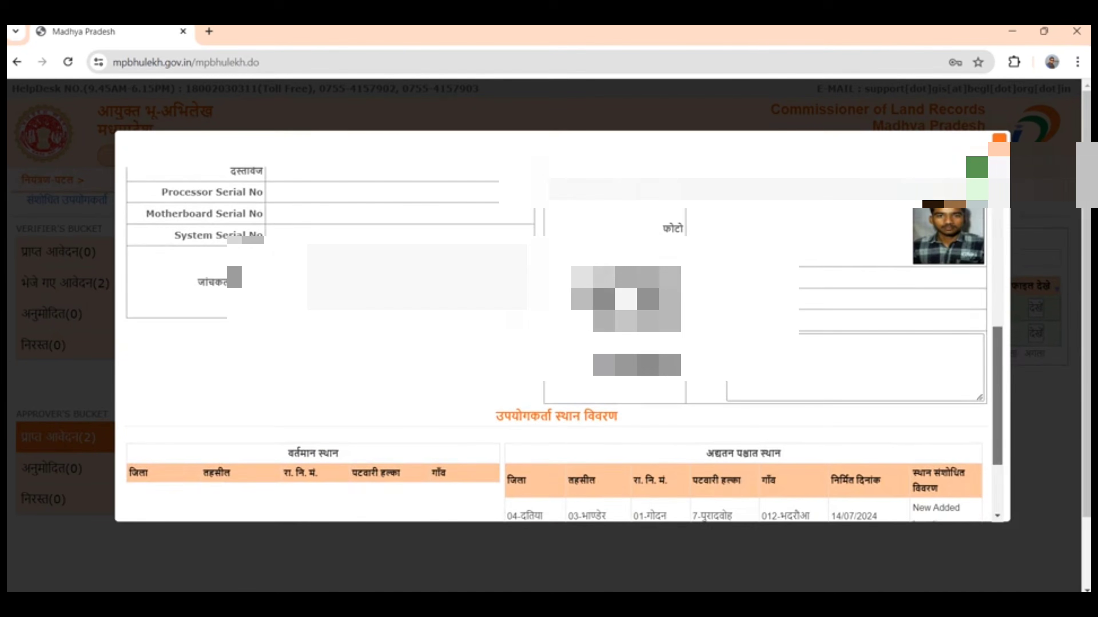
scroll(558, 337, "down", 3)
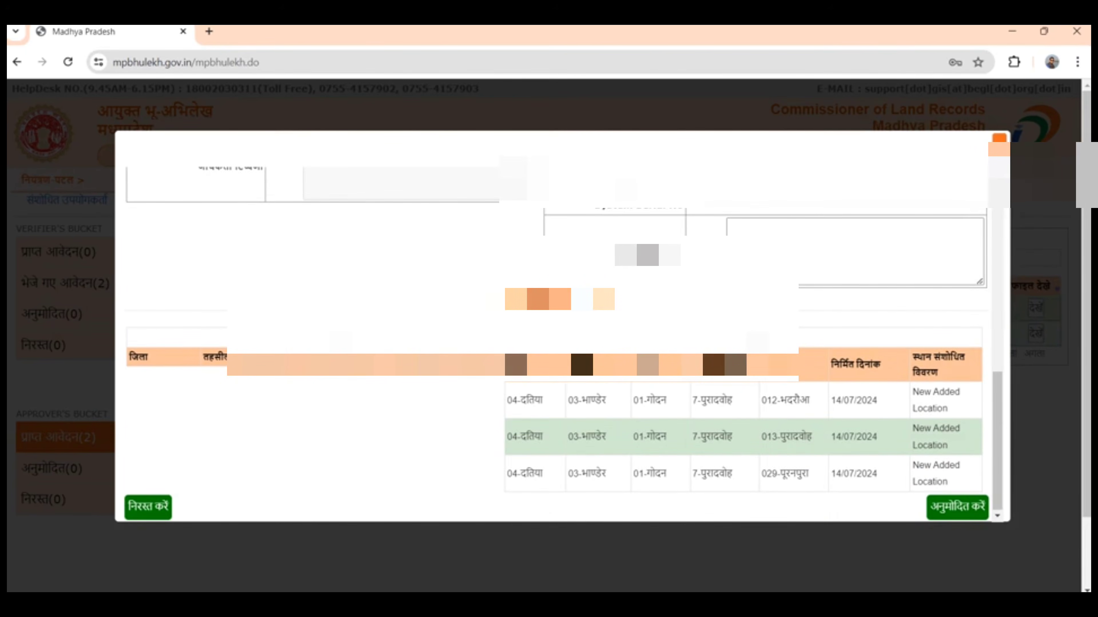
scroll(557, 338, "up", 2)
scroll(557, 337, "down", 2)
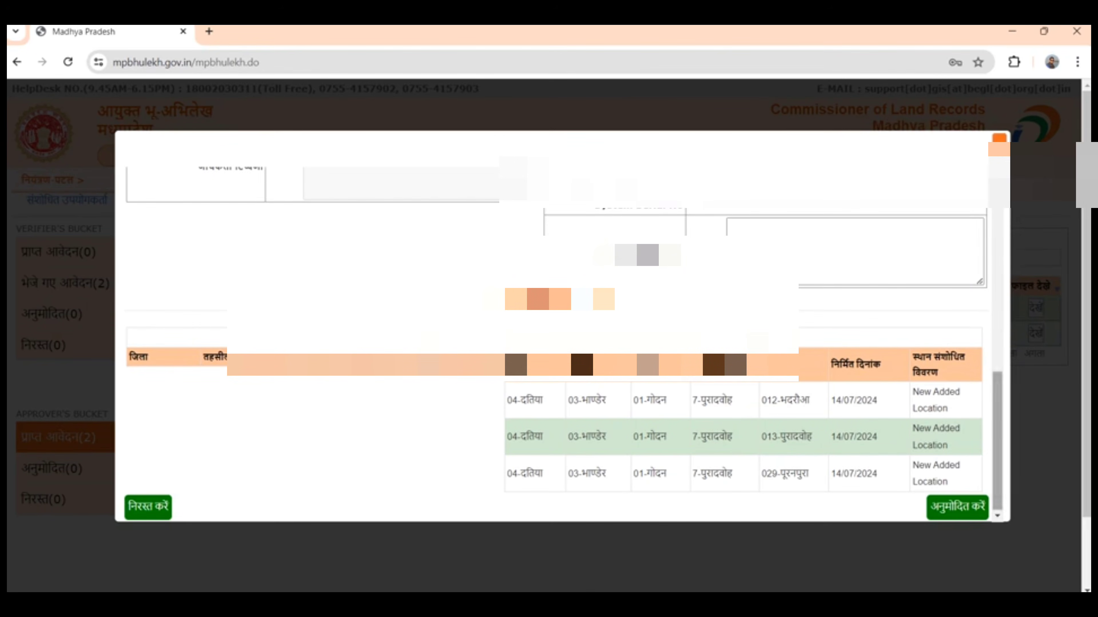
scroll(558, 337, "up", 6)
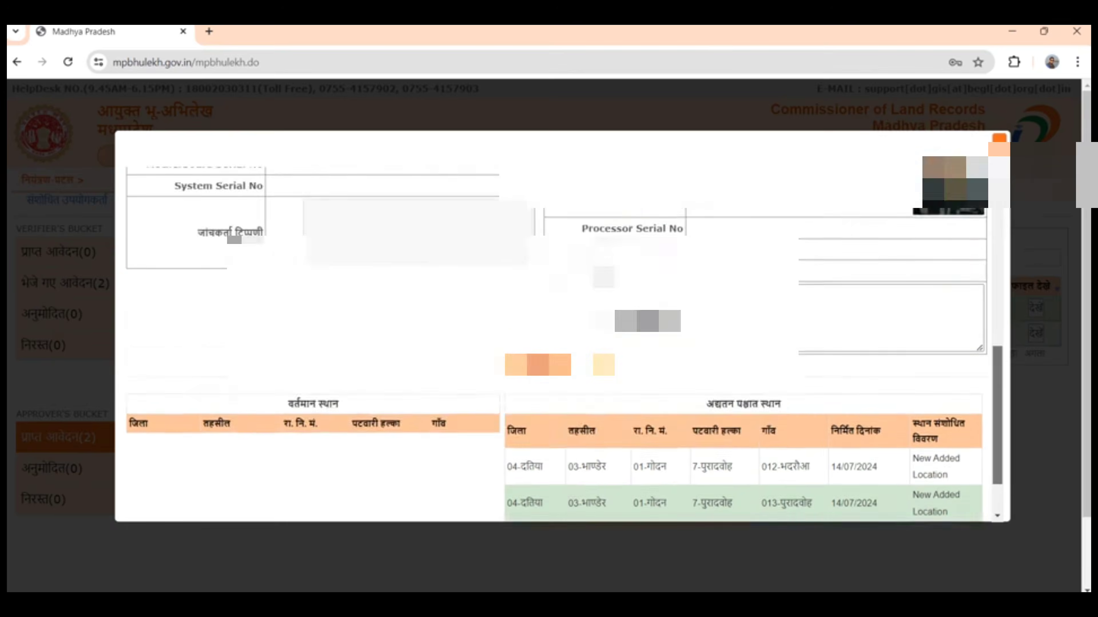
scroll(557, 337, "up", 3)
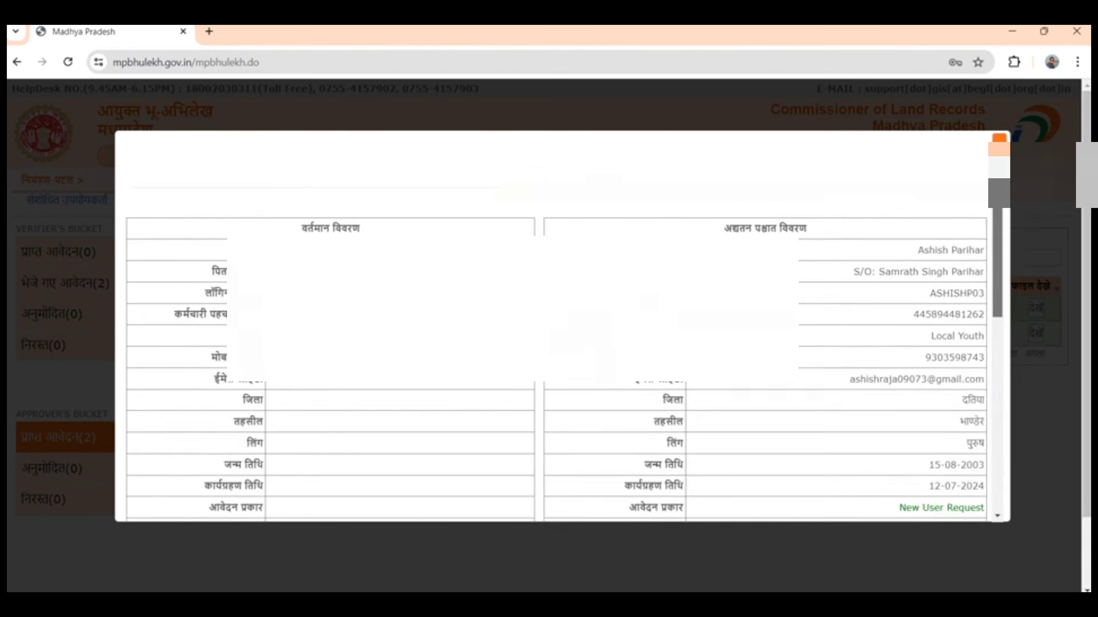
scroll(557, 337, "down", 10)
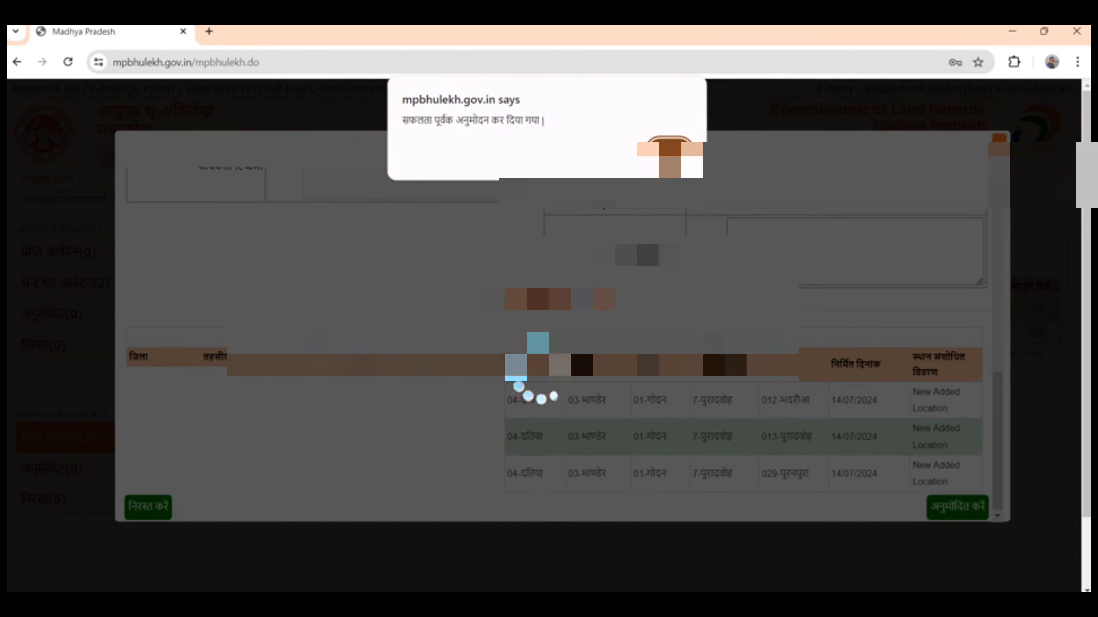
key("Return")
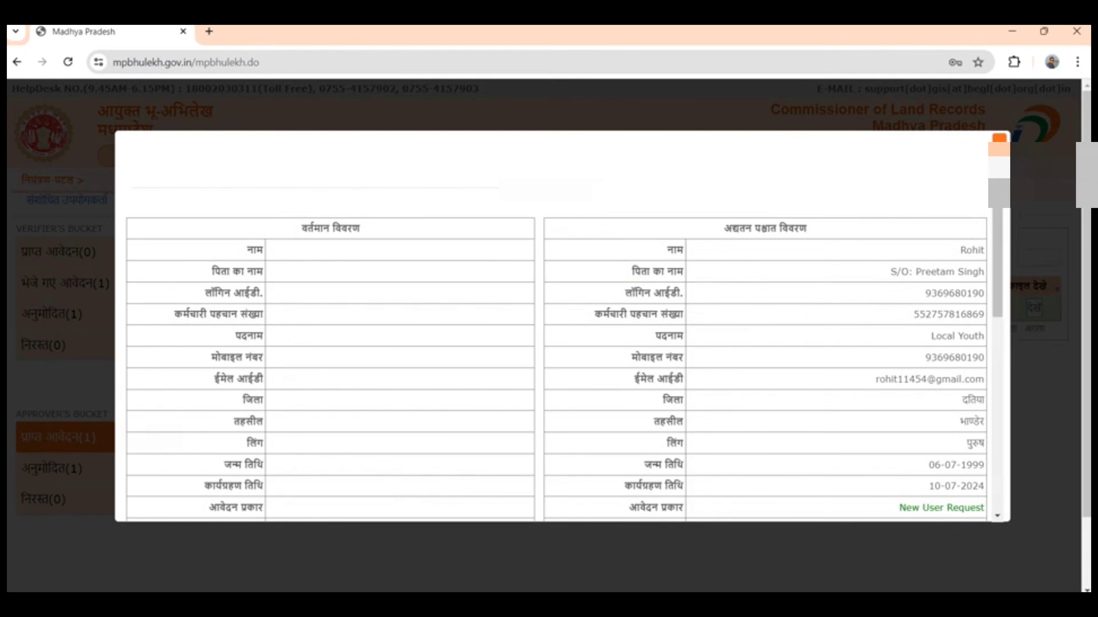
- Approve the 11/07/2024 application from the bottom of its details page and confirm the alert
scroll(562, 329, "down", 10)
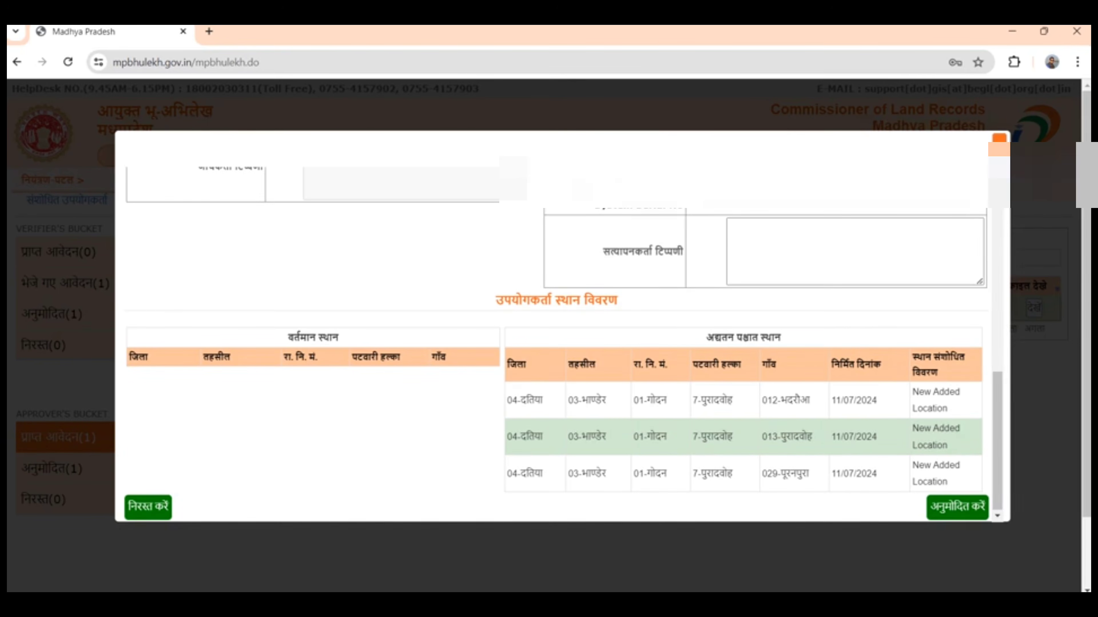
left_click(956, 507)
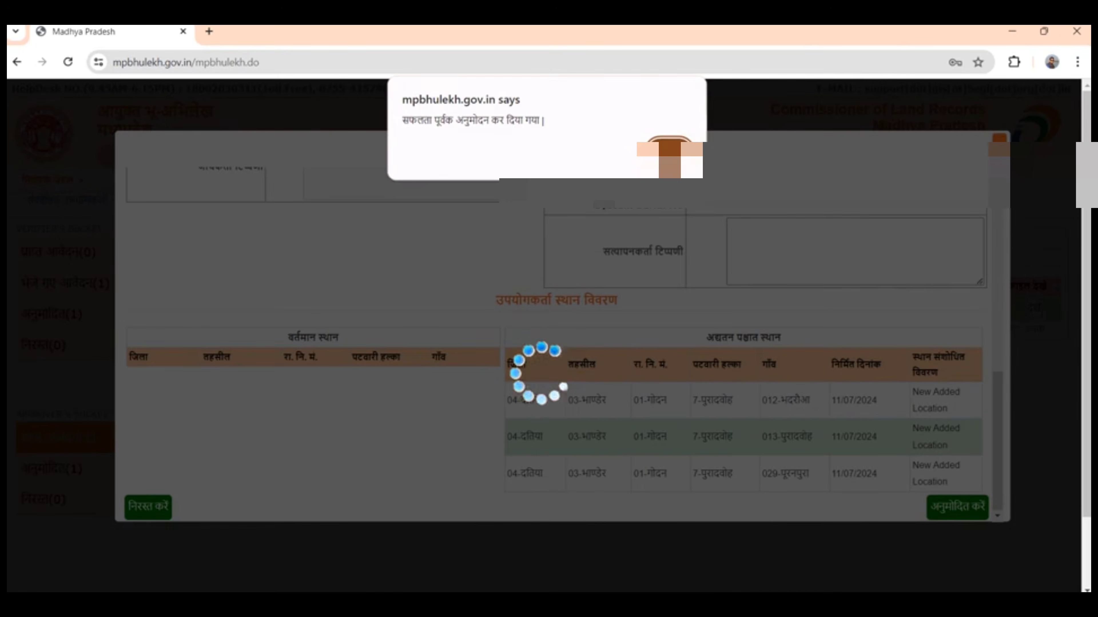
left_click(669, 147)
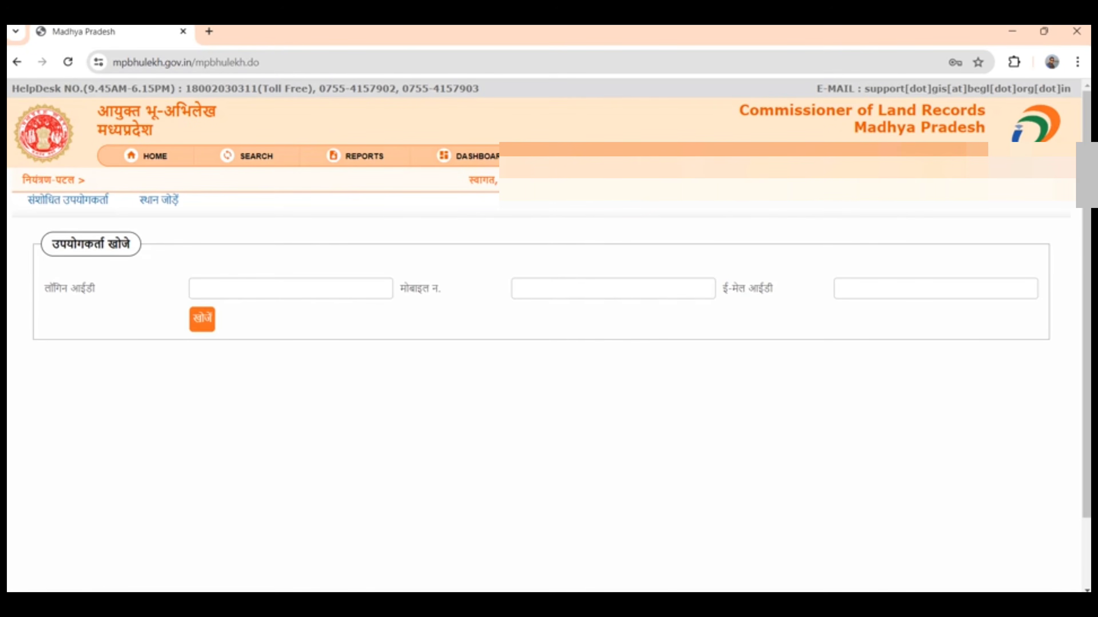
- Return to the Patwari control panel and enter the User Verifier section
left_click(159, 199)
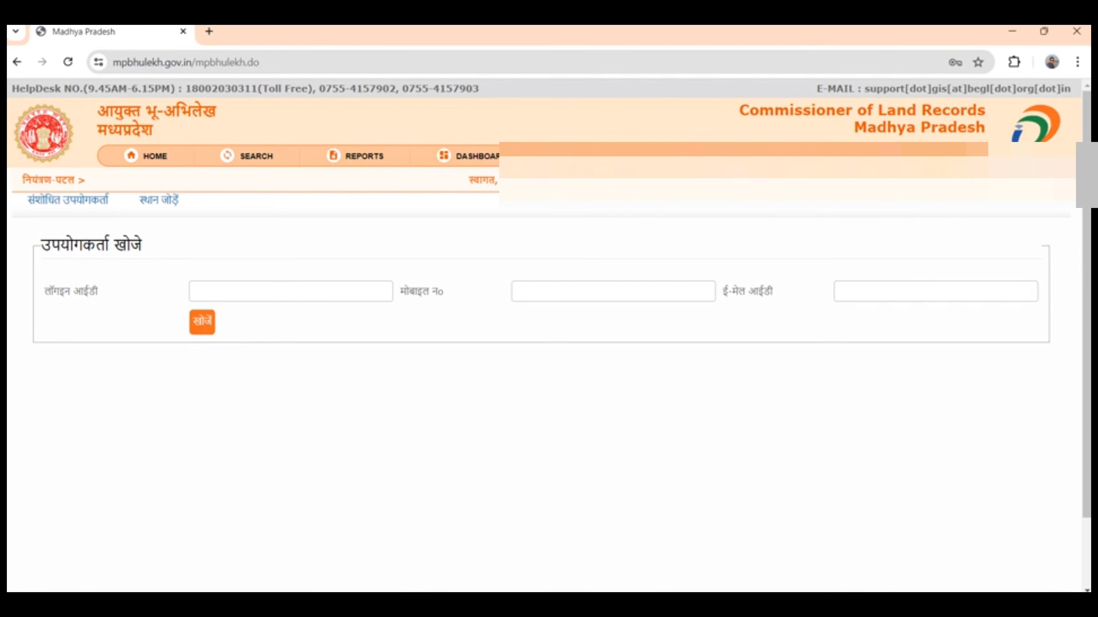
left_click(155, 156)
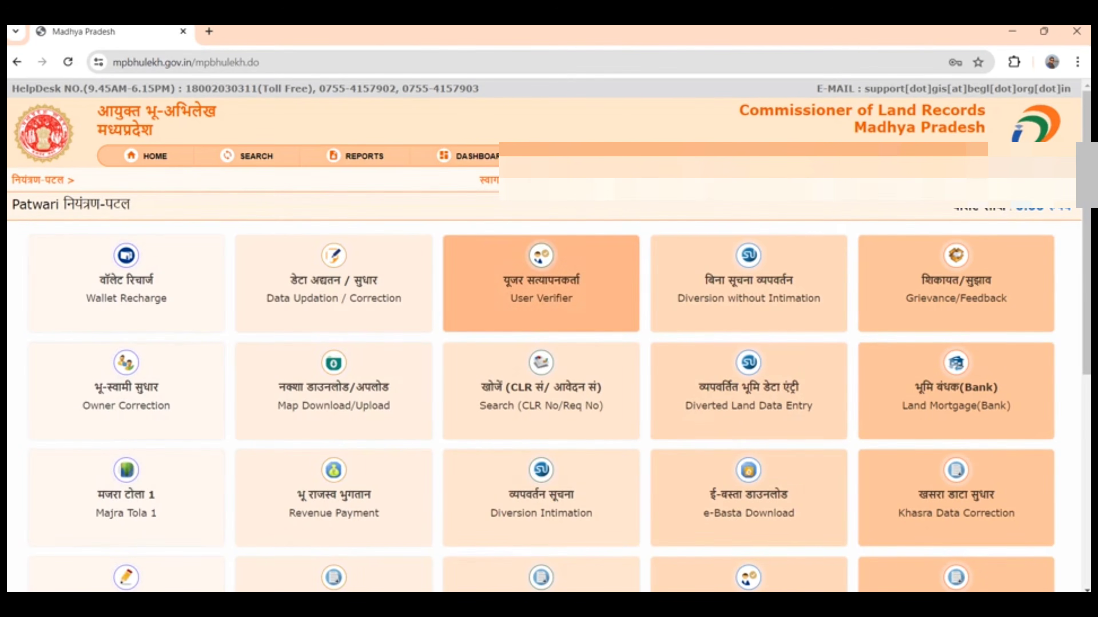
left_click(541, 284)
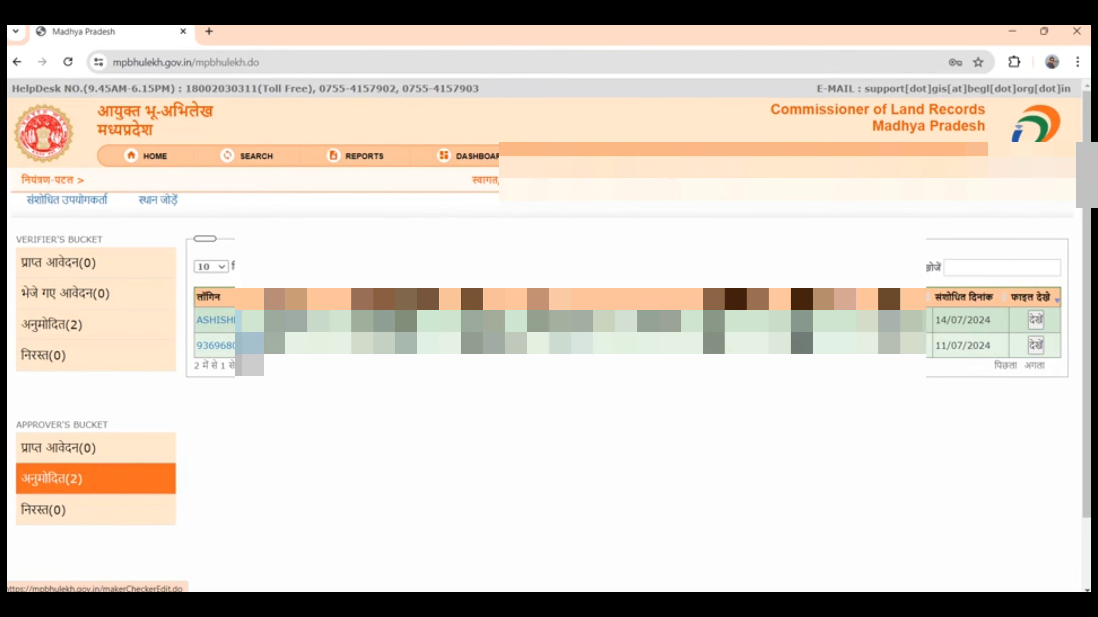
- Search the modify-user form by the approved user's login ID to show their details
left_click(67, 199)
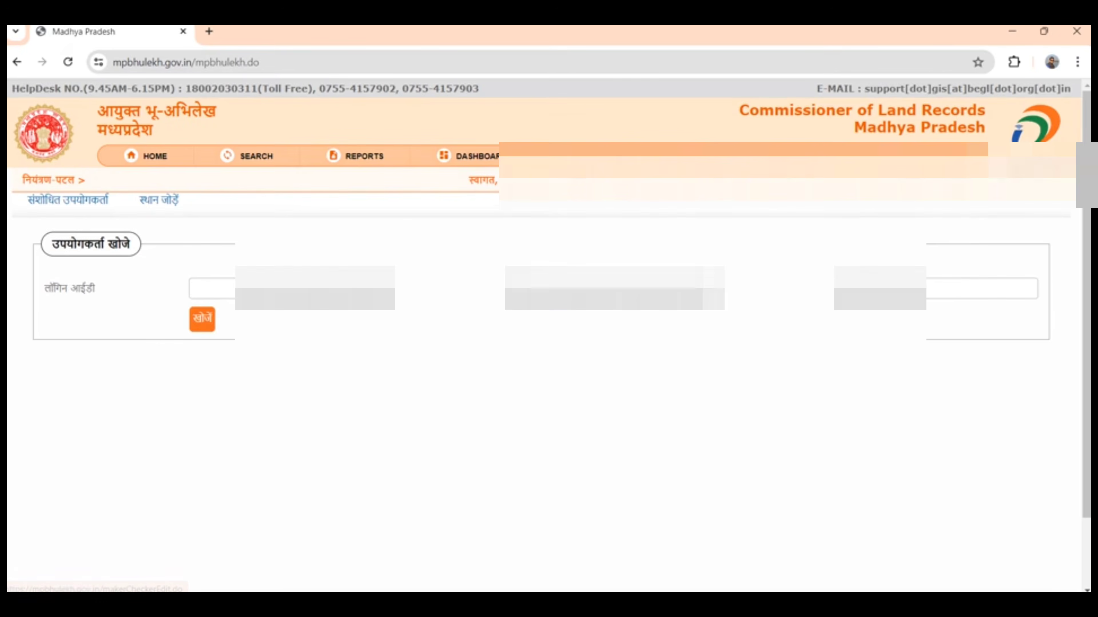
left_click(212, 288)
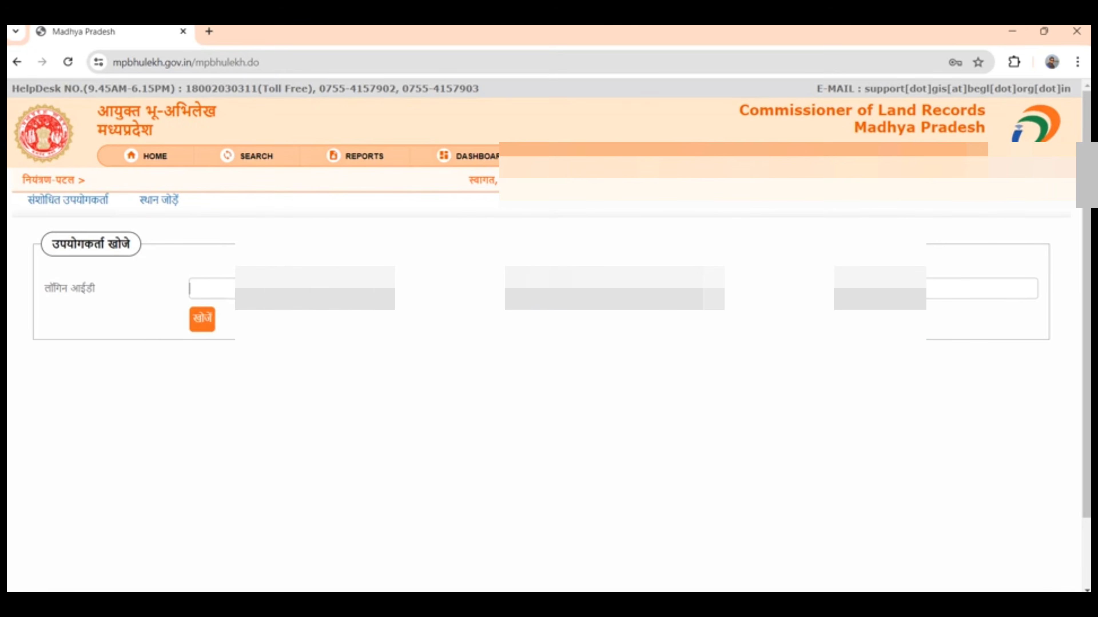
type("ASHISHP")
key("Return")
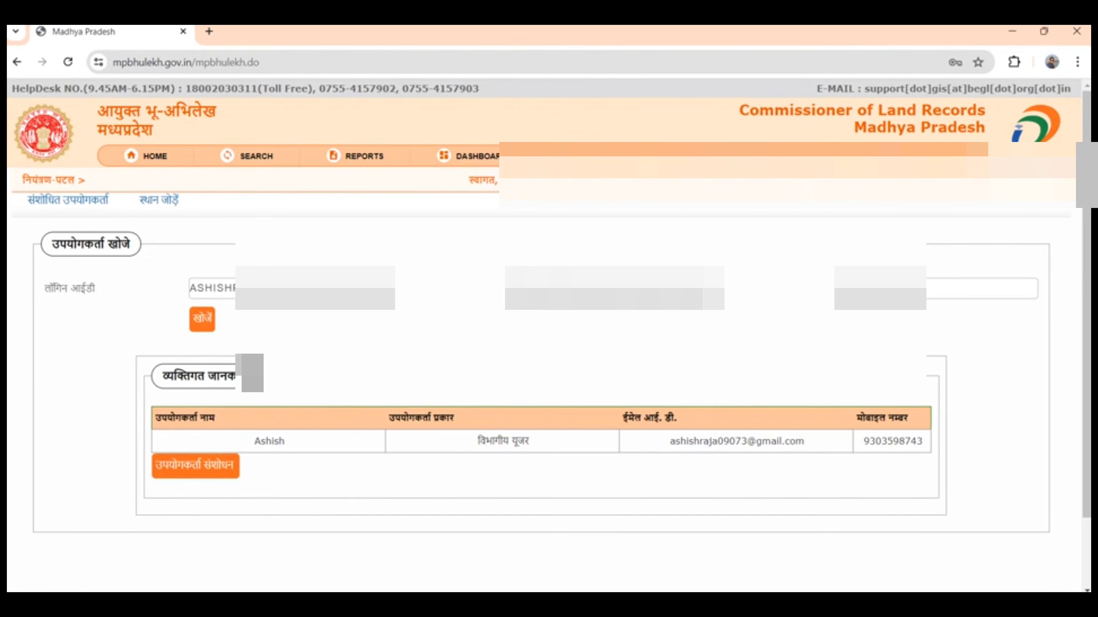
- Scroll through the user's modification form down to the hardware serial number fields
scroll(549, 329, "down", 2)
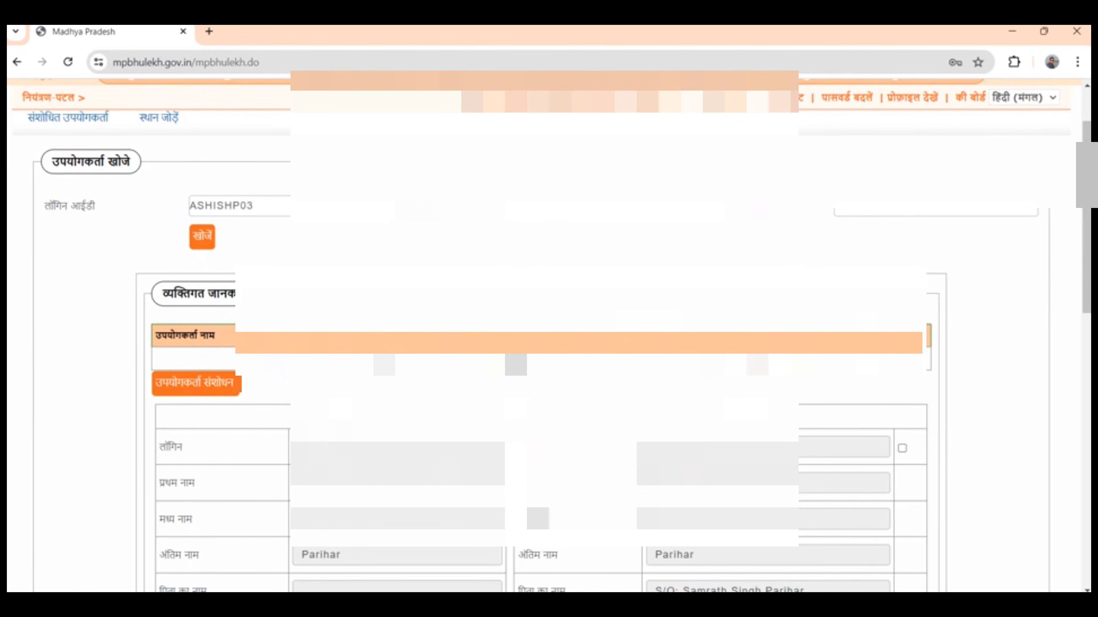
scroll(548, 329, "down", 8)
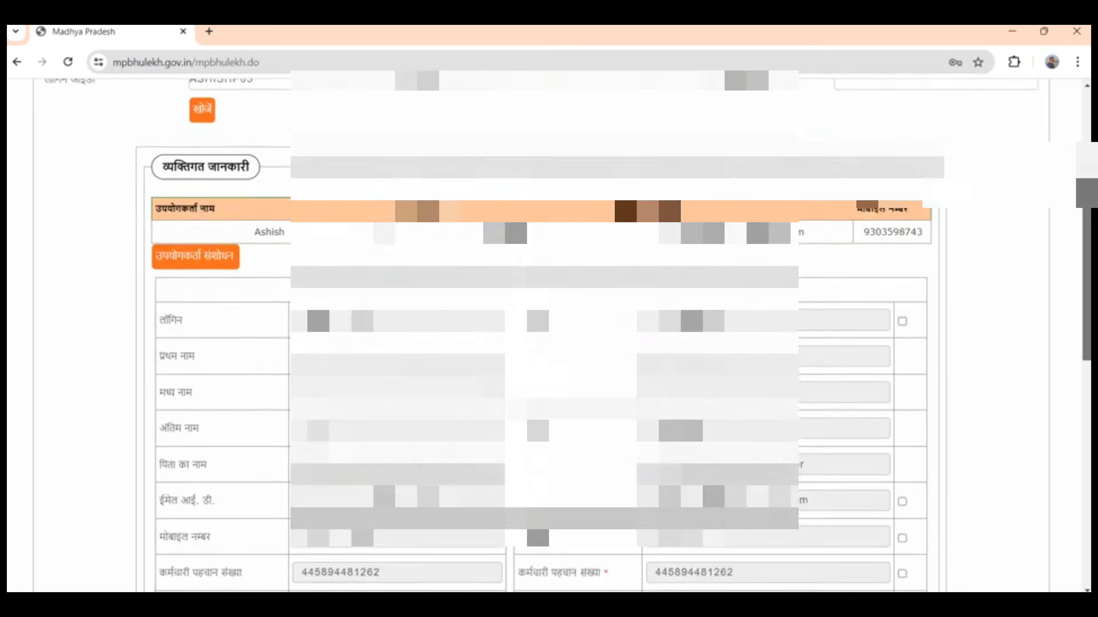
scroll(549, 329, "up", 2)
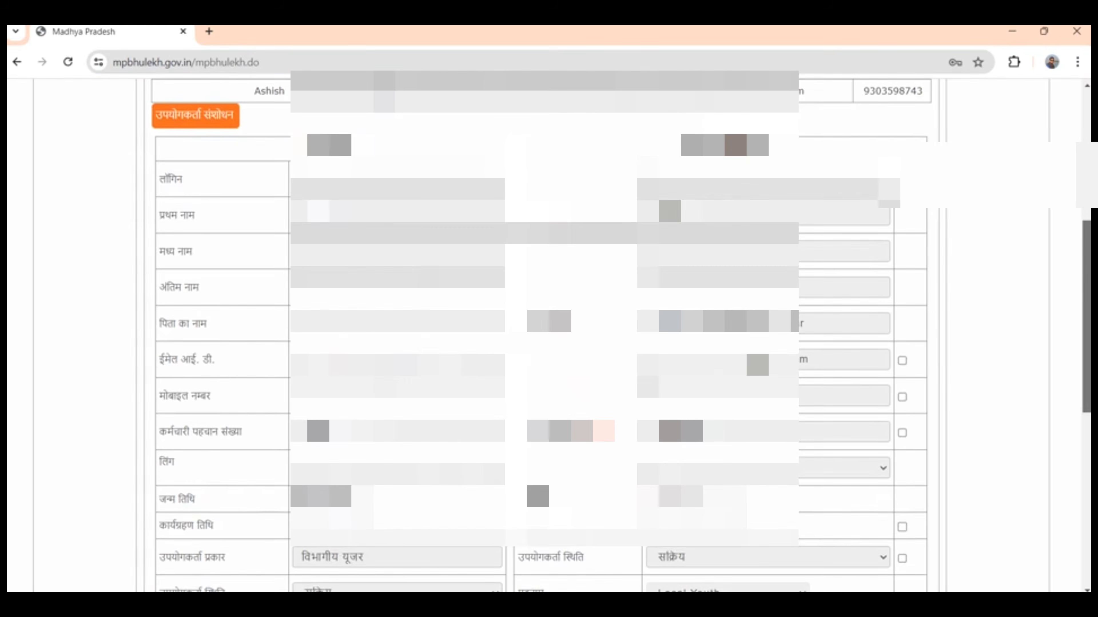
scroll(549, 328, "down", 1)
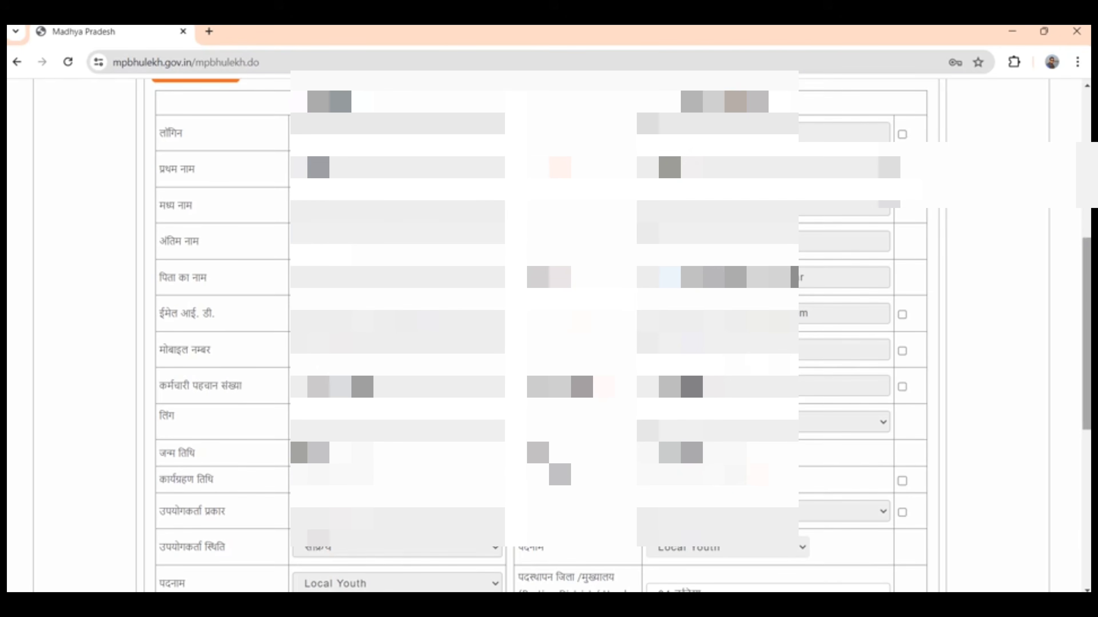
scroll(541, 333, "down", 3)
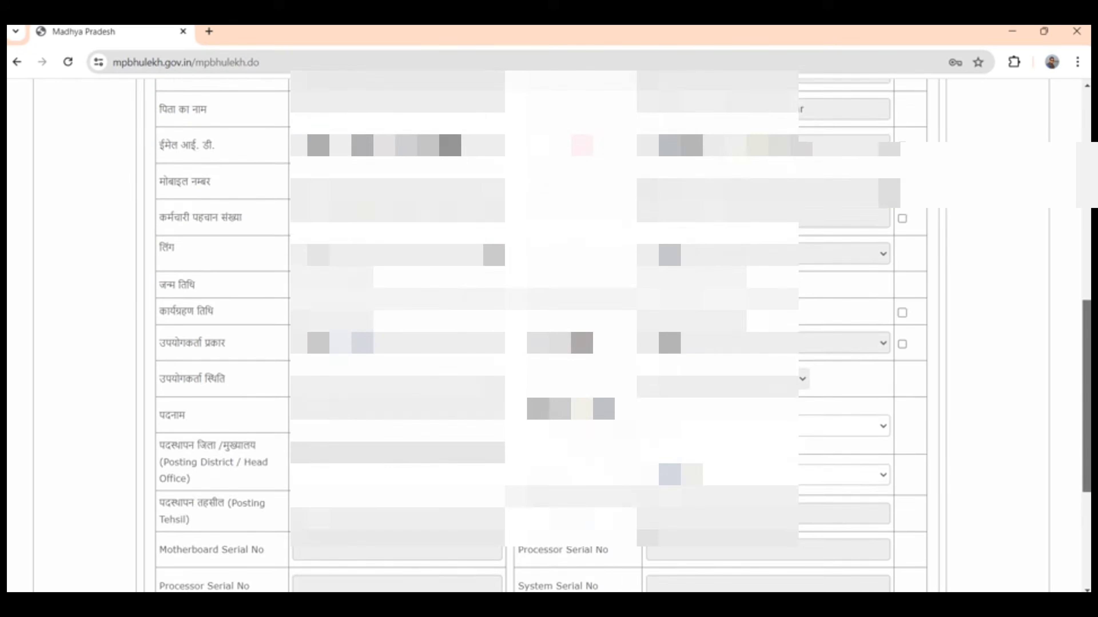
scroll(542, 333, "down", 2)
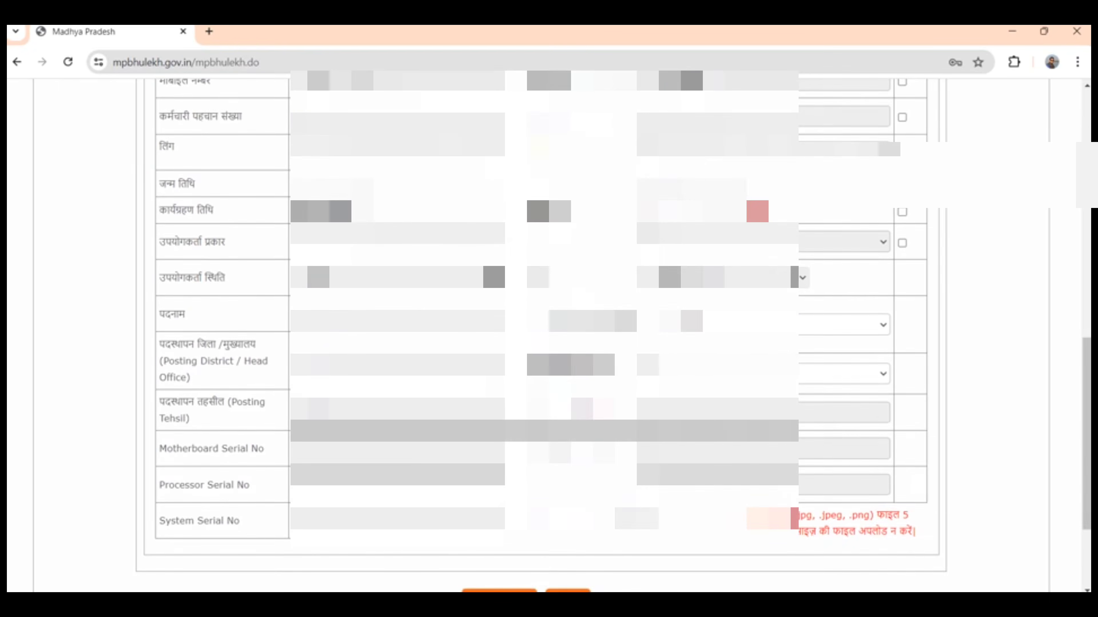